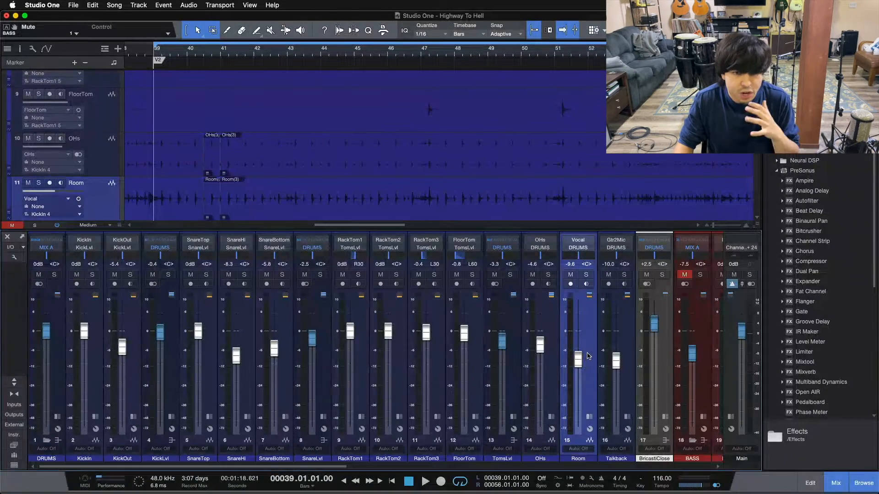
Play the song from bar 39 with the Room channel unsoloed and look through the drum tracks from KickIn to Talkback.
{"action": "left_click", "coordinate": [586, 275]}
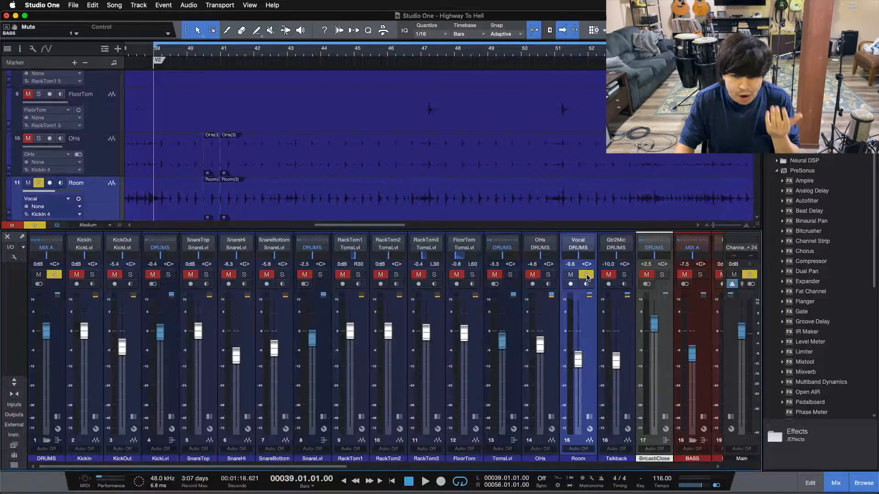
{"action": "left_click", "coordinate": [586, 275]}
{"action": "scroll", "coordinate": [566, 141], "scroll_direction": "down", "scroll_amount": 1}
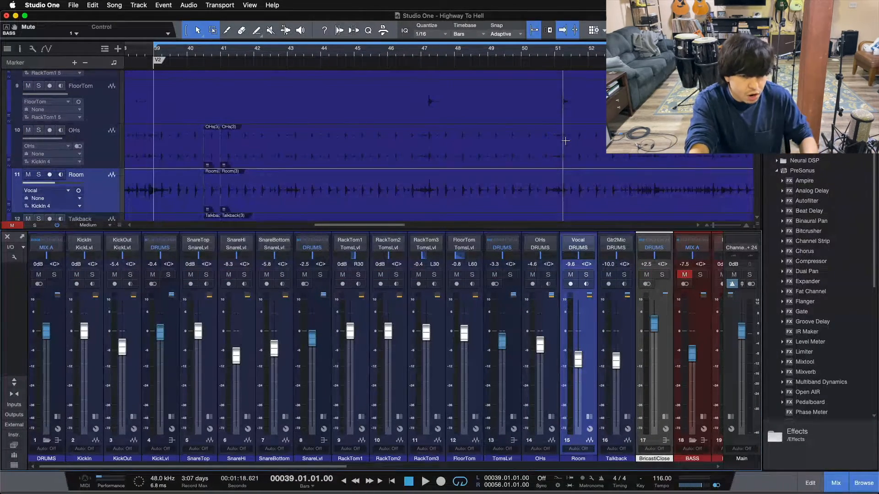
{"action": "key", "text": "space"}
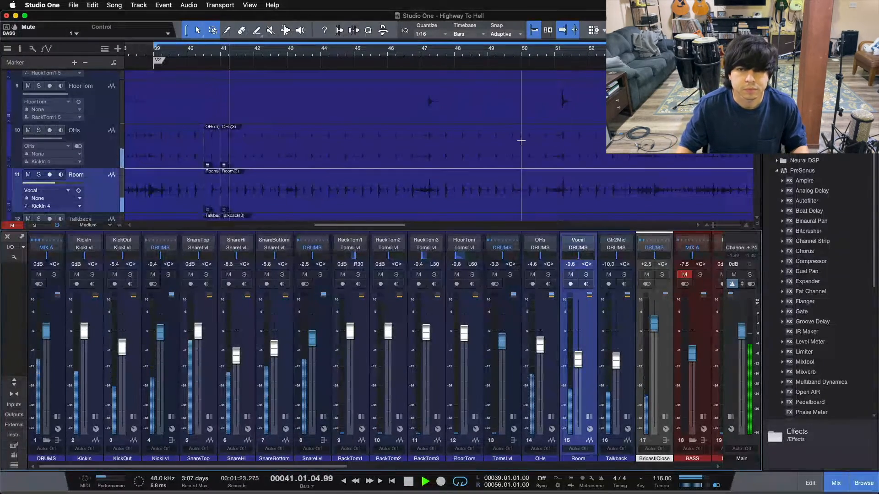
{"action": "scroll", "coordinate": [538, 134], "scroll_direction": "up", "scroll_amount": 5}
{"action": "scroll", "coordinate": [538, 133], "scroll_direction": "up", "scroll_amount": 4}
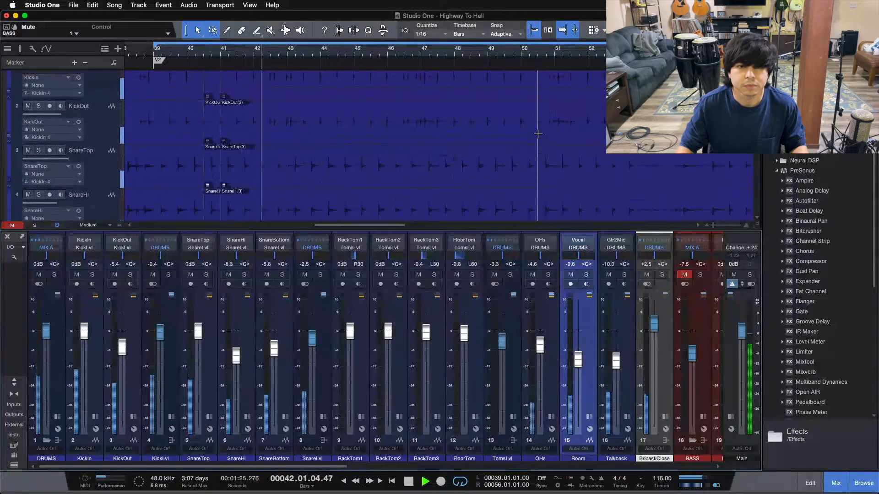
{"action": "scroll", "coordinate": [538, 134], "scroll_direction": "down", "scroll_amount": 6}
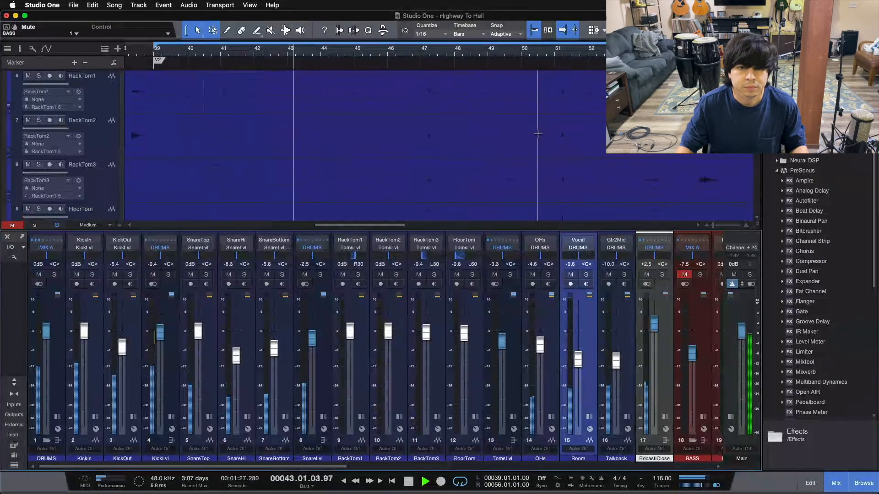
{"action": "scroll", "coordinate": [538, 134], "scroll_direction": "down", "scroll_amount": 3}
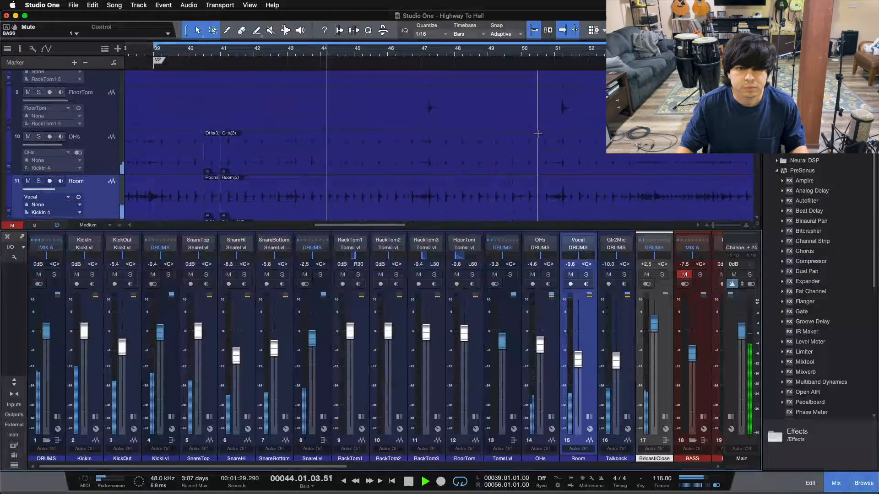
{"action": "scroll", "coordinate": [538, 133], "scroll_direction": "down", "scroll_amount": 1}
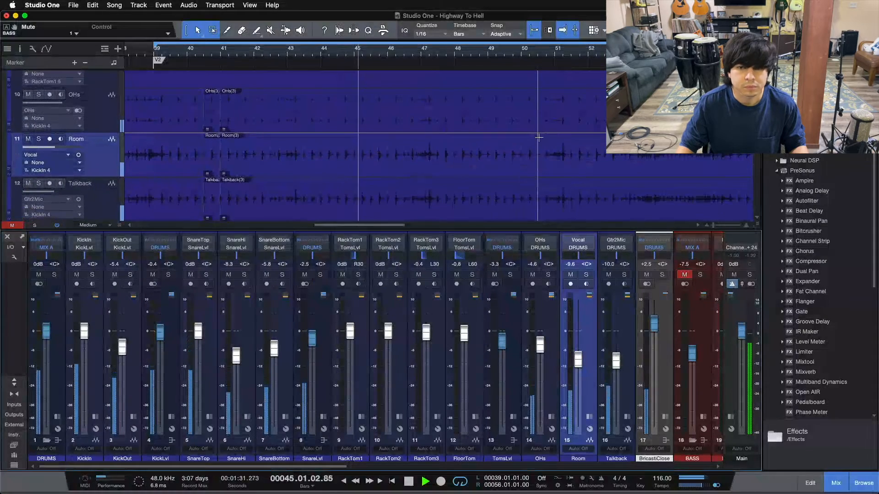
Solo the Room channel, expand its inserts and open the Pro EQ on it.
{"action": "left_click", "coordinate": [586, 274]}
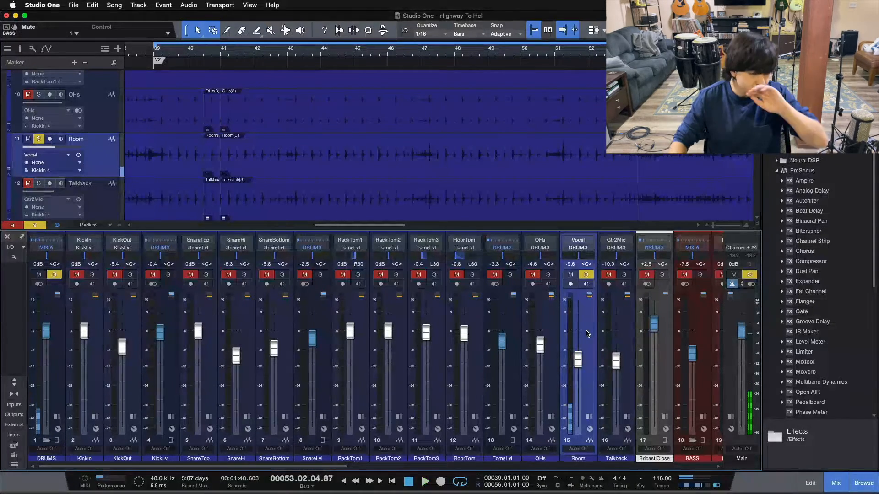
{"action": "left_click", "coordinate": [590, 441]}
{"action": "left_click_drag", "start_coordinate": [320, 466], "coordinate": [429, 466]}
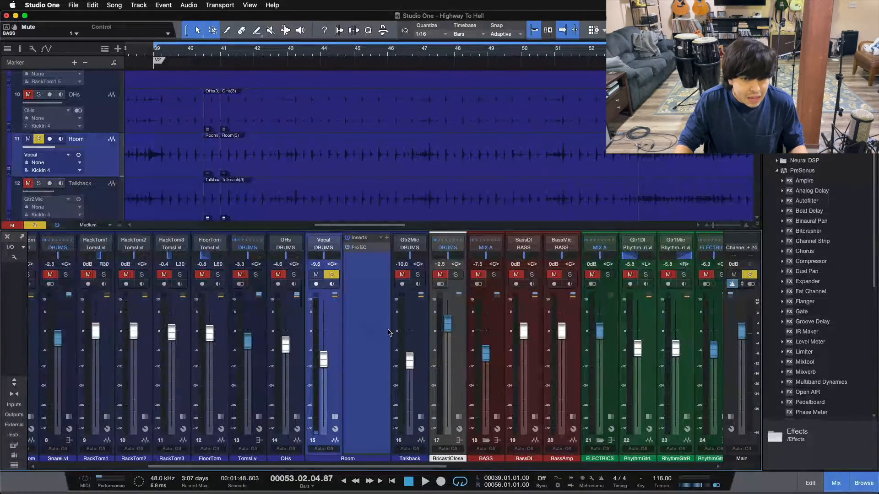
{"action": "left_click", "coordinate": [365, 252]}
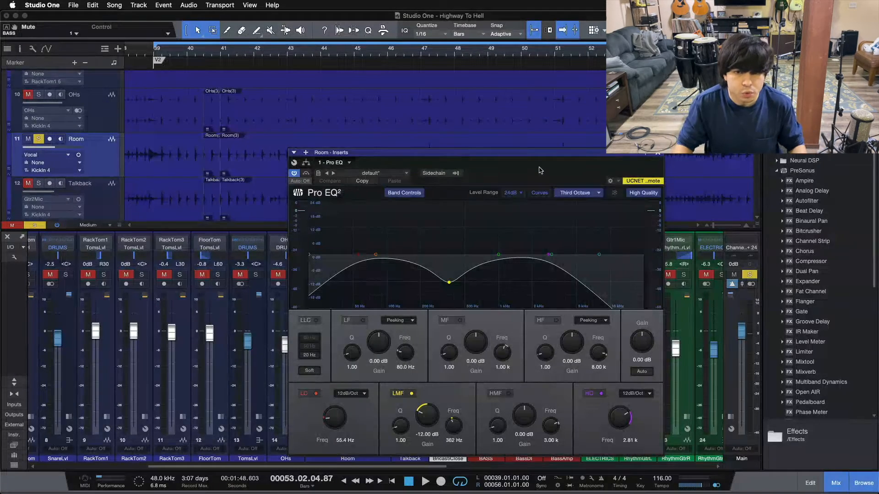
{"action": "left_click_drag", "start_coordinate": [540, 170], "coordinate": [645, 172]}
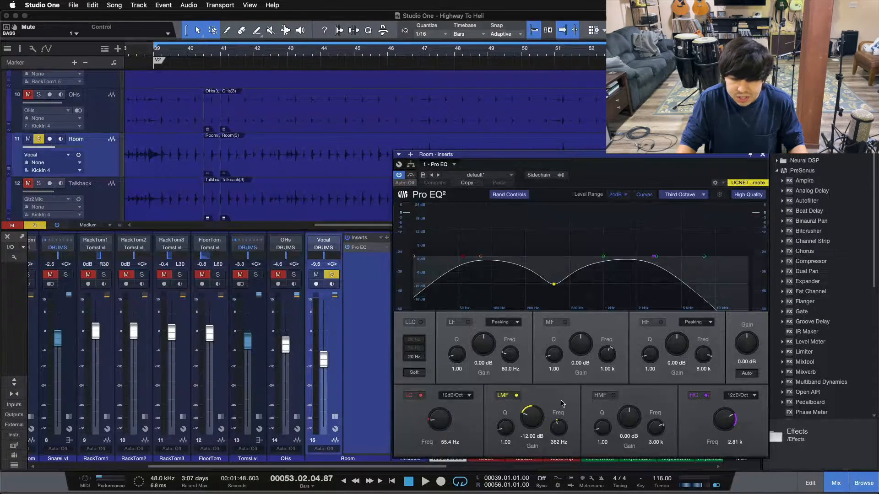
Audition the soloed Room track from bar 39, toggling the Pro EQ bypass to compare the sound with and without EQ.
{"action": "key", "text": "space"}
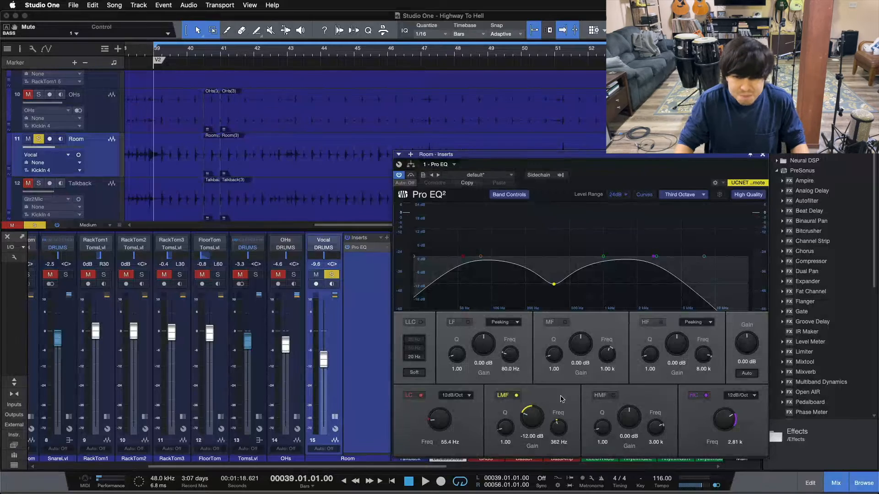
{"action": "left_click", "coordinate": [411, 176]}
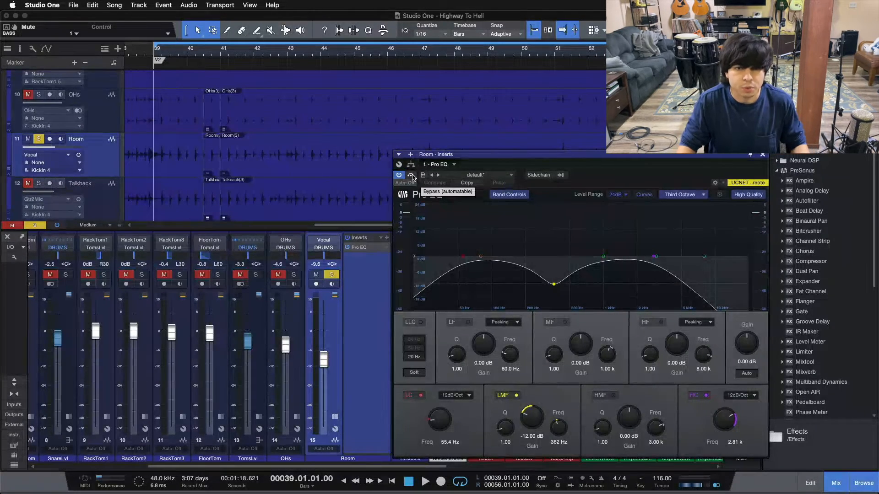
{"action": "left_click", "coordinate": [412, 177]}
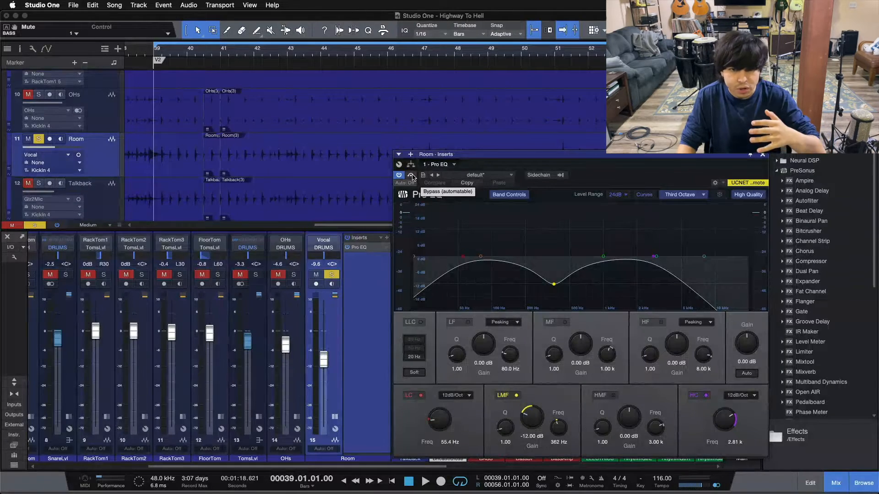
{"action": "left_click", "coordinate": [412, 177]}
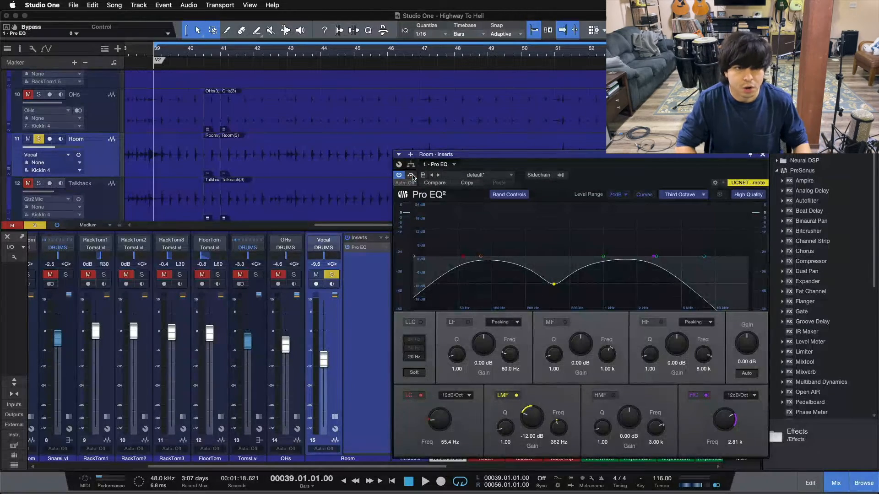
{"action": "key", "text": "space"}
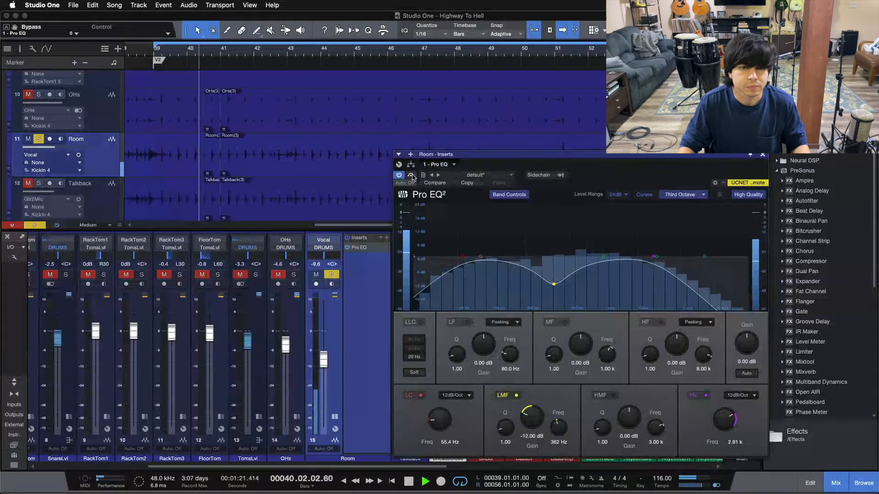
{"action": "left_click", "coordinate": [412, 177]}
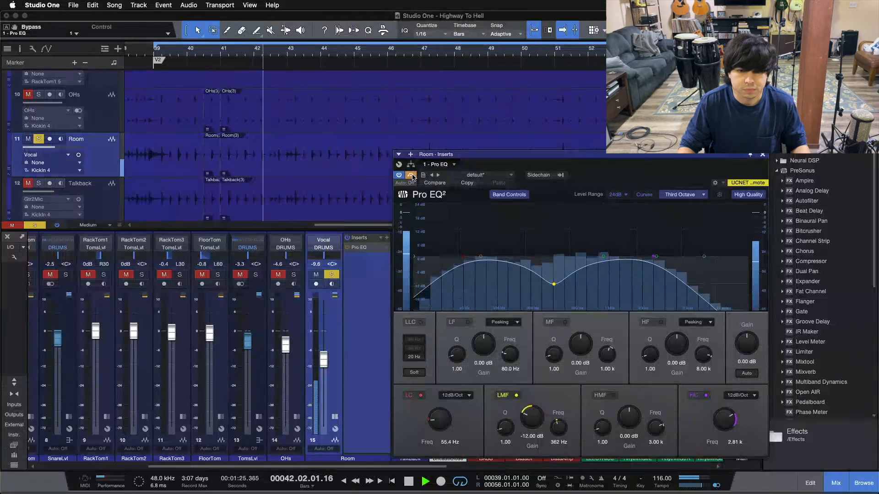
{"action": "left_click", "coordinate": [412, 178]}
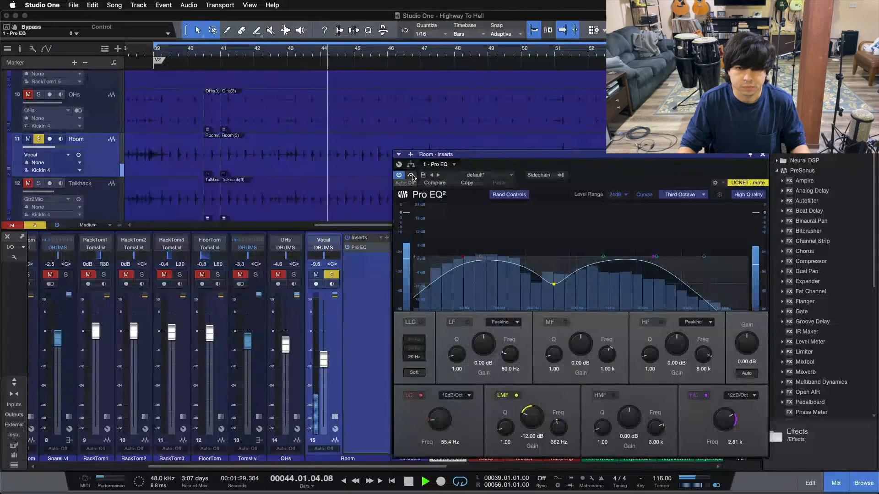
{"action": "left_click", "coordinate": [412, 177]}
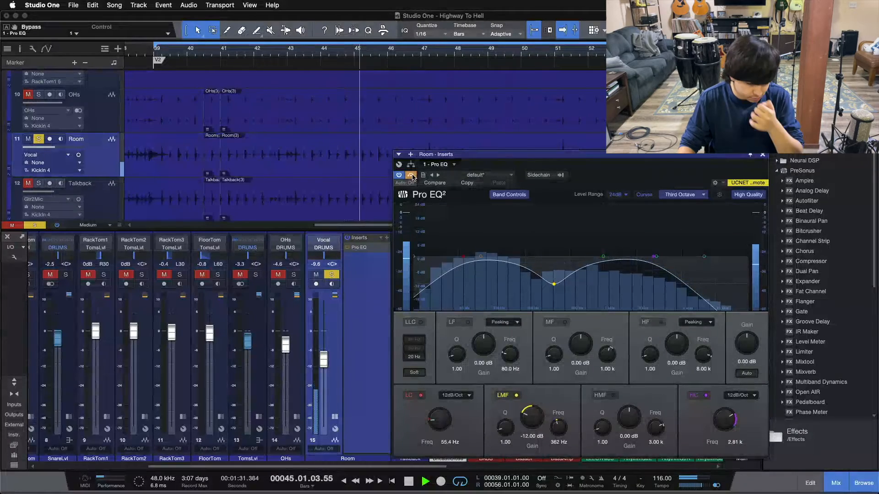
{"action": "left_click", "coordinate": [412, 177]}
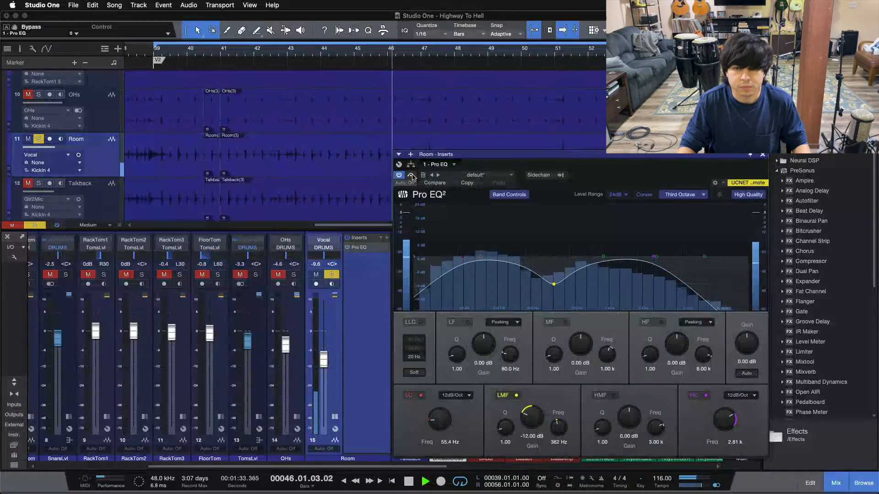
{"action": "left_click", "coordinate": [412, 177]}
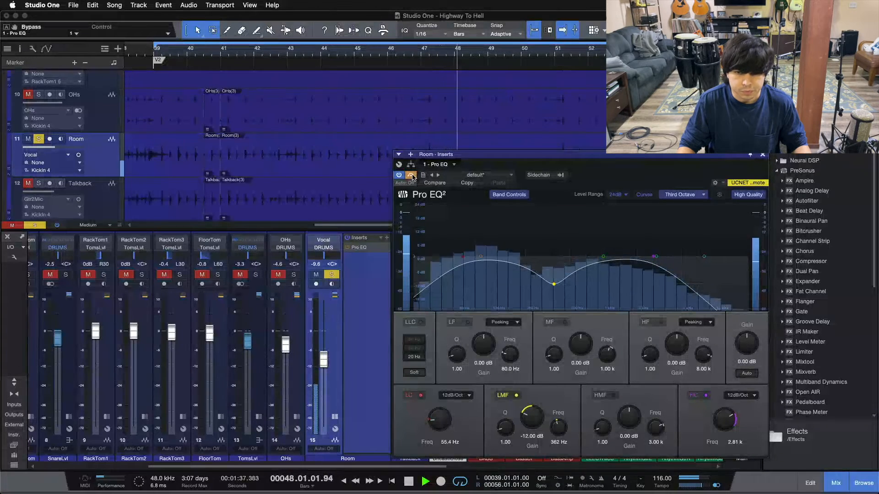
{"action": "left_click", "coordinate": [412, 177]}
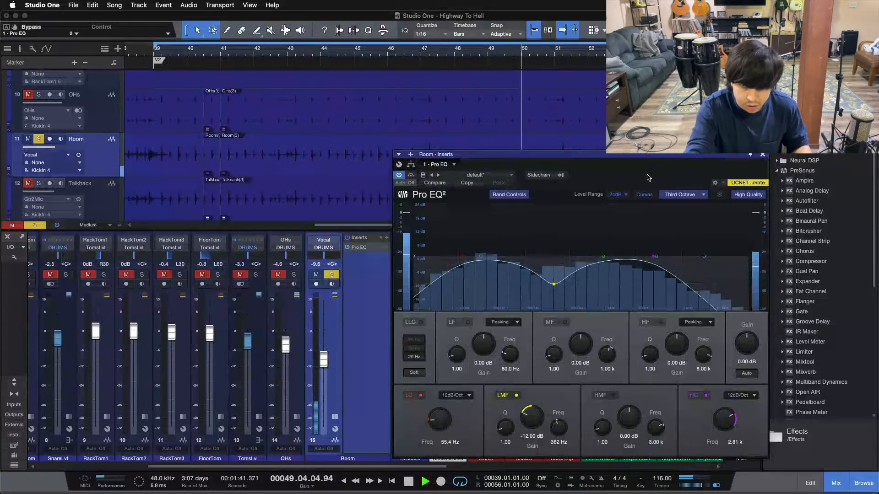
{"action": "key", "text": "space"}
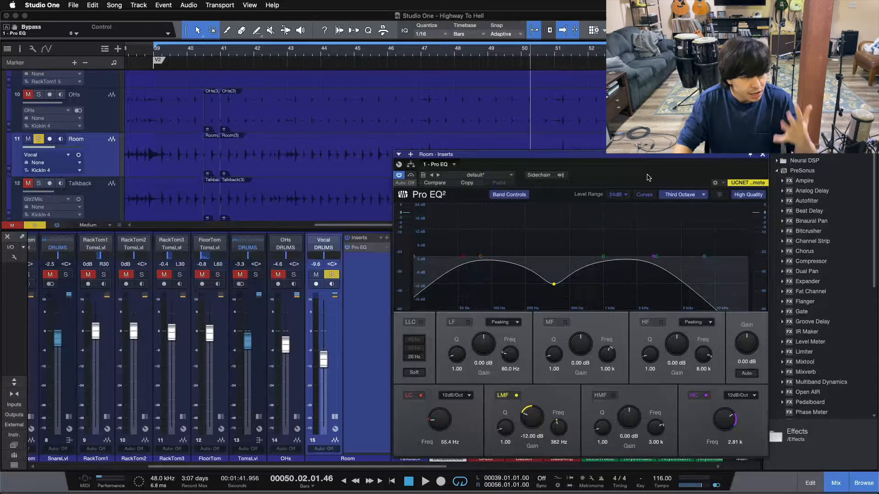
Close the Pro EQ and add the PreSonus Compressor after it in the Room channel's inserts.
{"action": "left_click", "coordinate": [762, 156]}
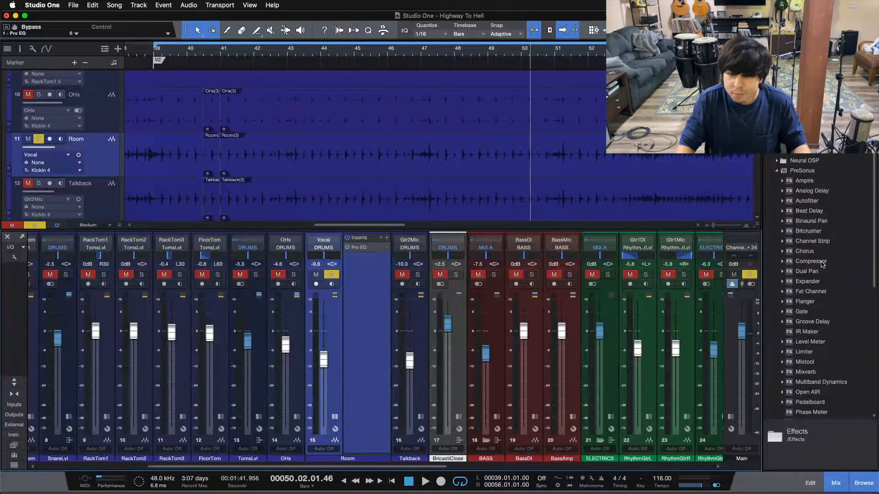
{"action": "left_click_drag", "start_coordinate": [823, 263], "coordinate": [367, 275]}
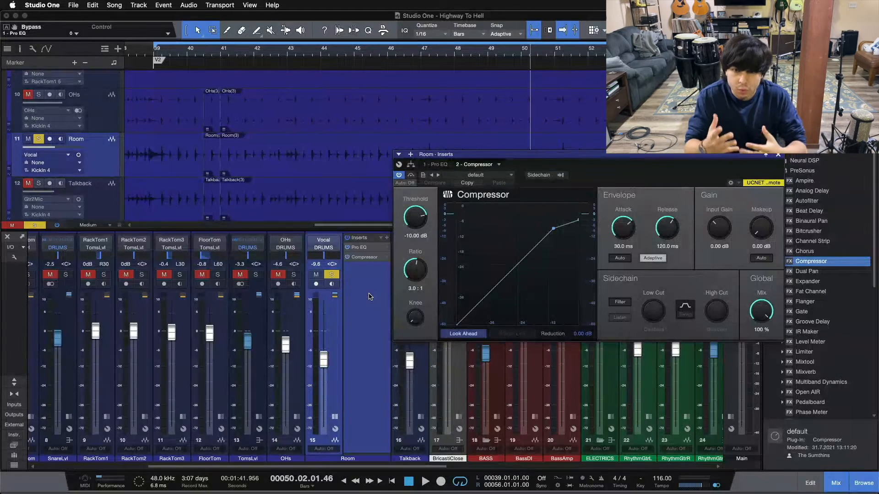
{"action": "left_click_drag", "start_coordinate": [589, 177], "coordinate": [596, 278]}
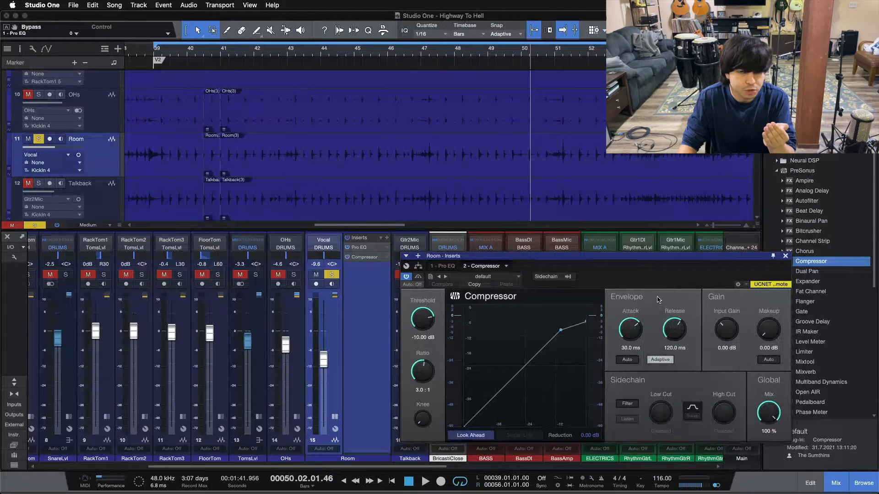
Play the Room track from bar 39 and lower the Compressor's threshold to -34.56 dB.
{"action": "key", "text": "KP_1"}
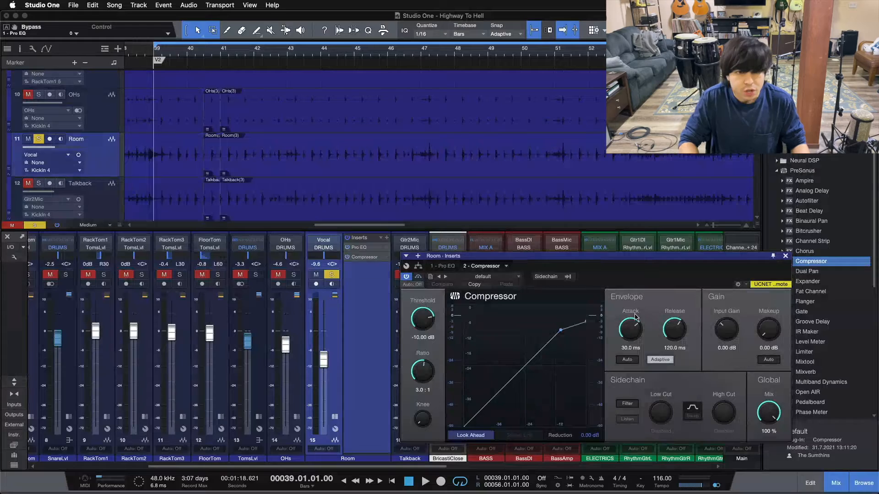
{"action": "key", "text": "space"}
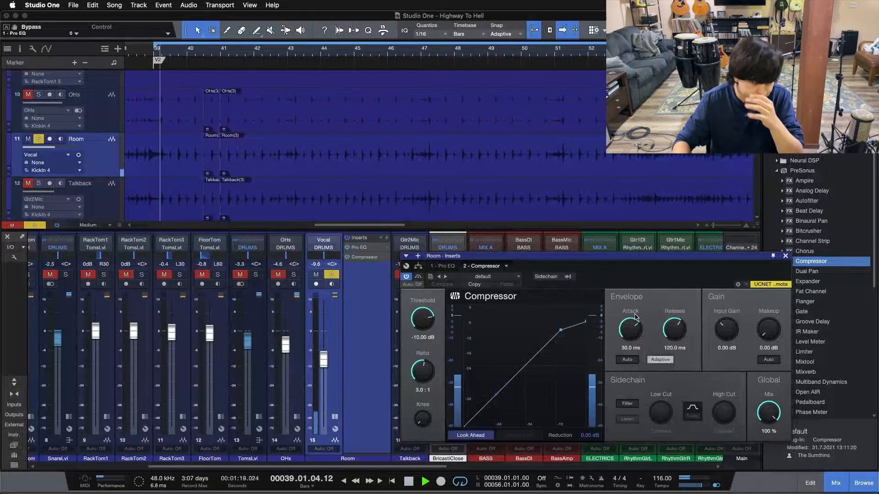
{"action": "left_click_drag", "start_coordinate": [422, 320], "coordinate": [421, 361]}
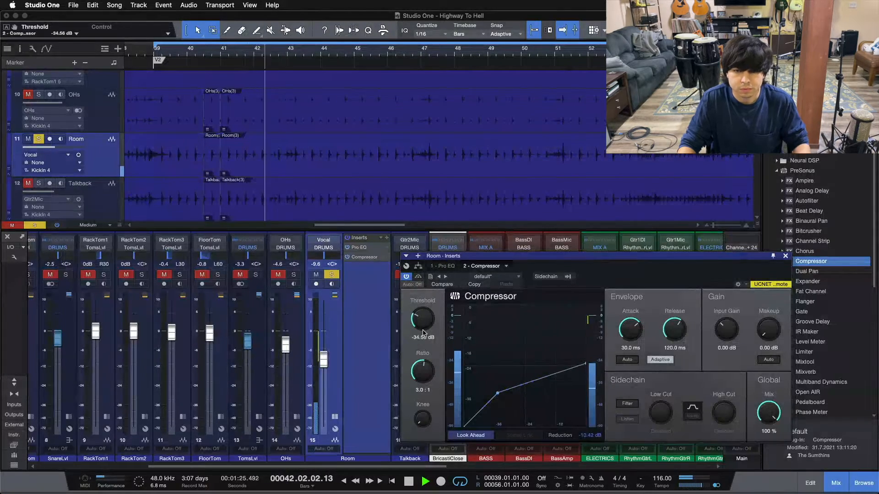
Shorten the Compressor's release to 82.1 ms while the Room track plays.
{"action": "left_click", "coordinate": [628, 332]}
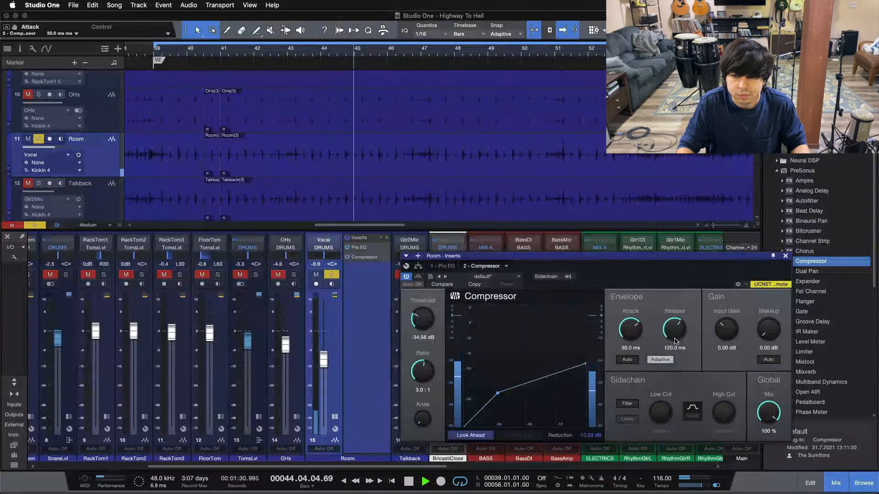
{"action": "left_click_drag", "start_coordinate": [679, 331], "coordinate": [681, 336]}
{"action": "scroll", "coordinate": [679, 336], "scroll_direction": "down", "scroll_amount": 2}
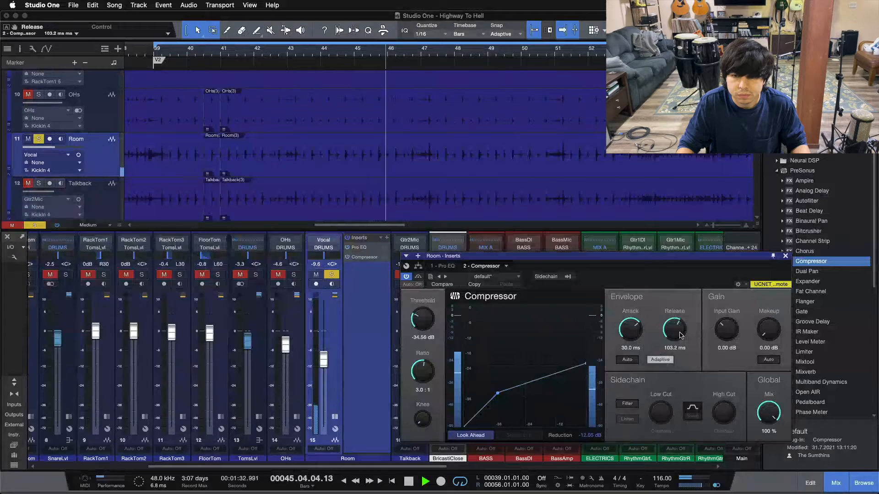
{"action": "scroll", "coordinate": [681, 336], "scroll_direction": "down", "scroll_amount": 1}
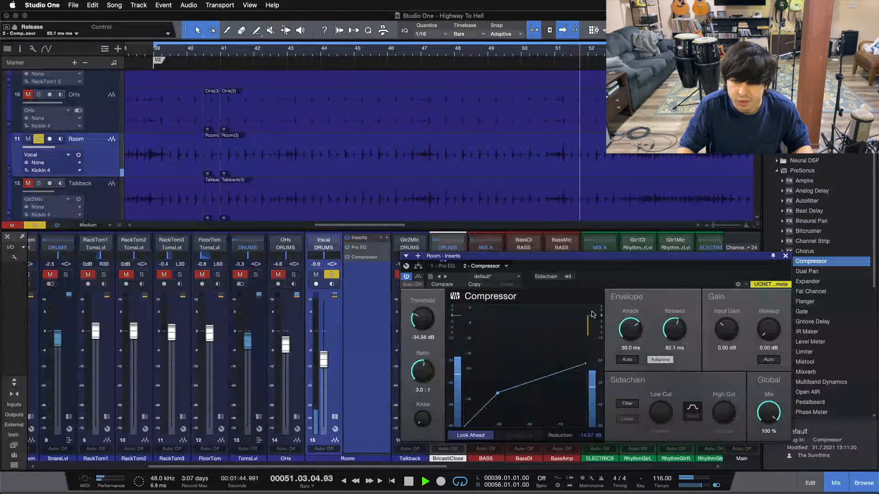
Shorten the Compressor's attack to 23.8 ms while the Room track plays.
{"action": "left_click_drag", "start_coordinate": [610, 284], "coordinate": [581, 276]}
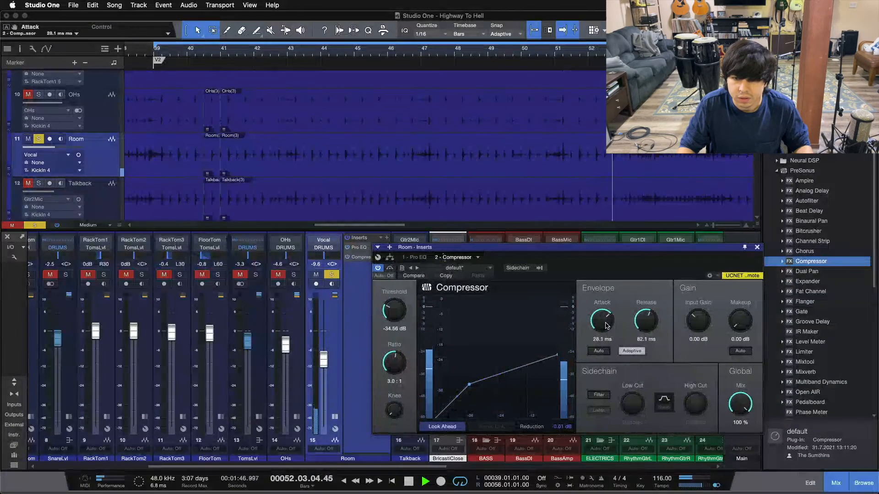
{"action": "left_click_drag", "start_coordinate": [601, 320], "coordinate": [607, 326]}
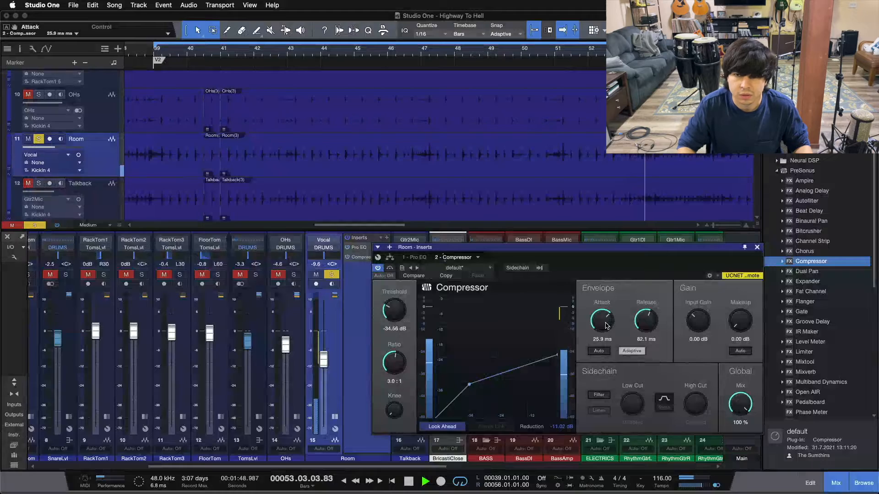
{"action": "scroll", "coordinate": [607, 325], "scroll_direction": "down", "scroll_amount": 2}
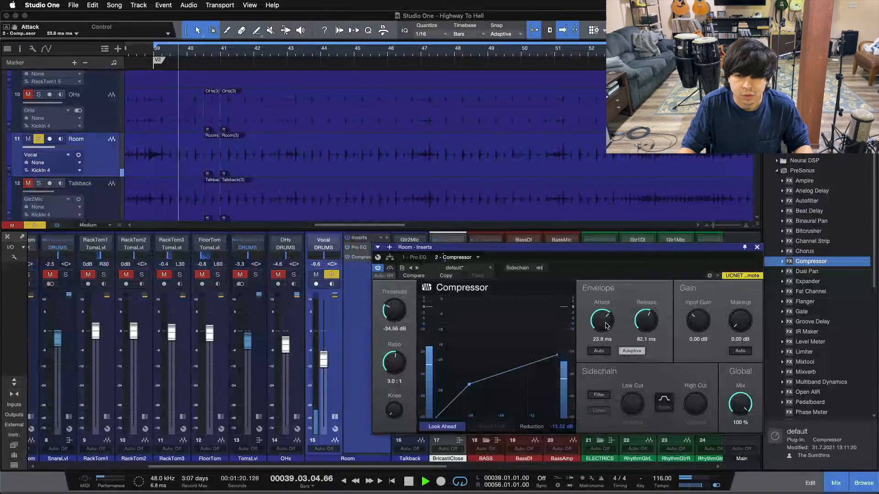
Lengthen the Compressor's attack to 30.6 ms while the Room track plays, and stop playback.
{"action": "scroll", "coordinate": [607, 326], "scroll_direction": "up", "scroll_amount": 4}
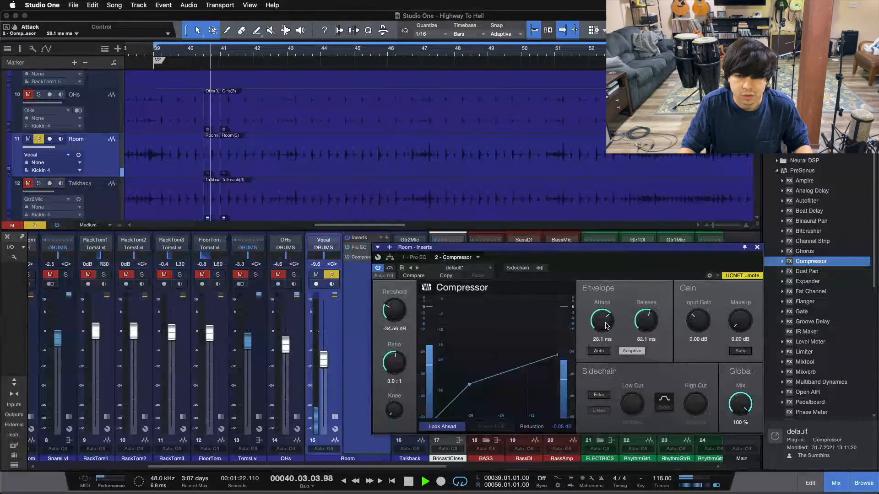
{"action": "scroll", "coordinate": [607, 326], "scroll_direction": "up", "scroll_amount": 2}
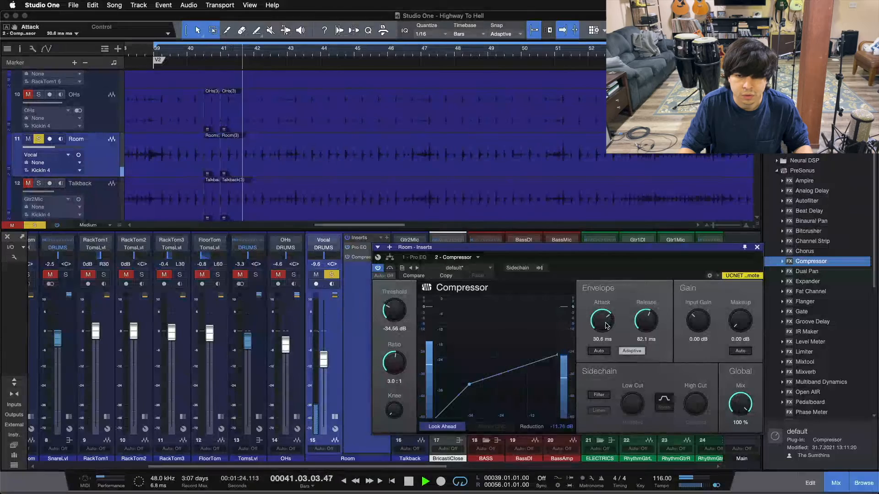
{"action": "key", "text": "space"}
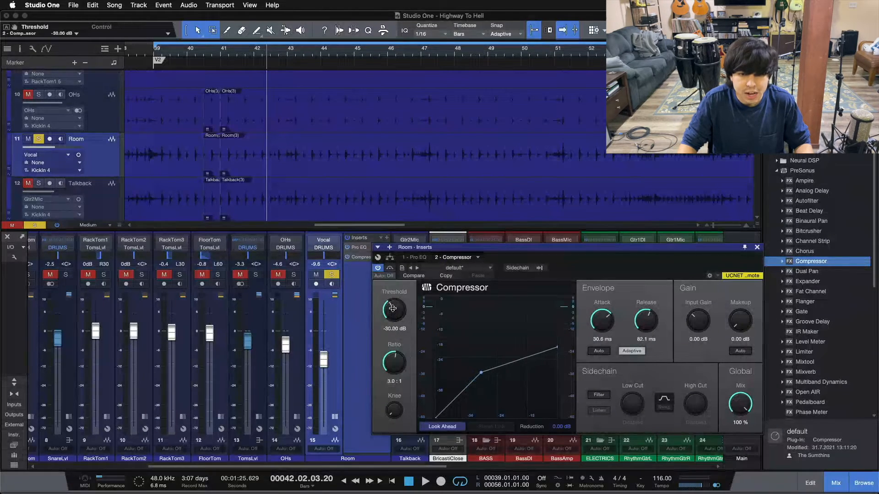
Play the Room track from bar 39, raise the Compressor's threshold to -22.56 dB and audition other bars of the section.
{"action": "key", "text": "KP_1"}
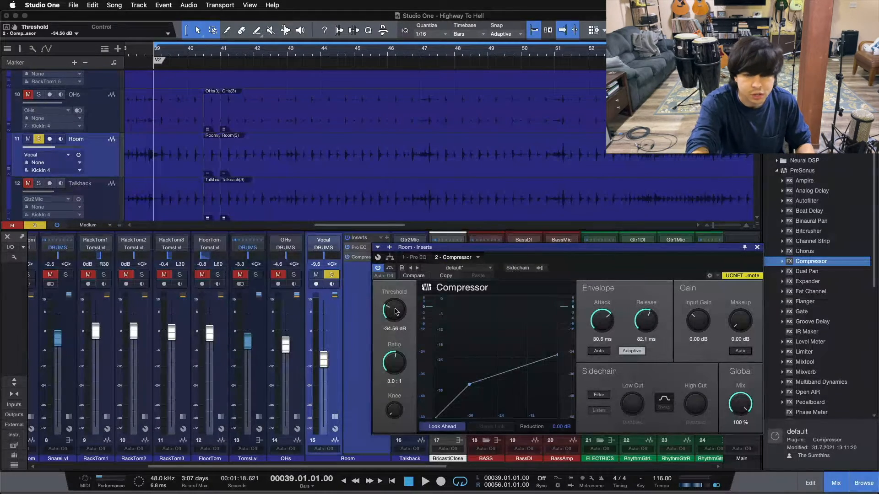
{"action": "key", "text": "space"}
{"action": "mouse_move", "coordinate": [397, 312]}
{"action": "left_mouse_down"}
{"action": "mouse_move", "coordinate": [398, 273]}
{"action": "mouse_move", "coordinate": [397, 311]}
{"action": "left_mouse_up"}
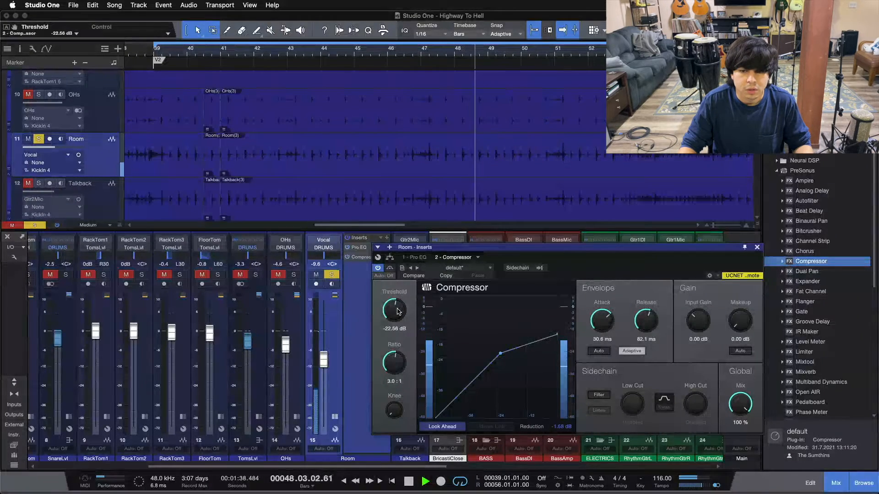
{"action": "left_click", "coordinate": [406, 55]}
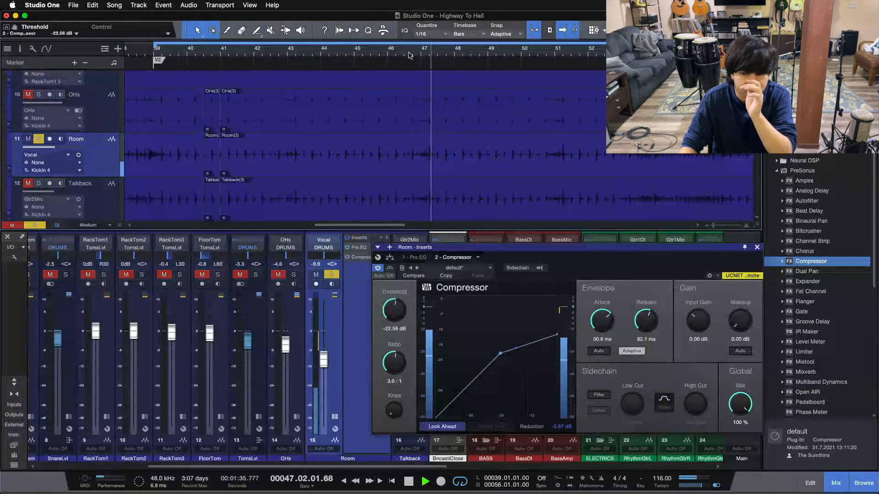
{"action": "left_click", "coordinate": [536, 55]}
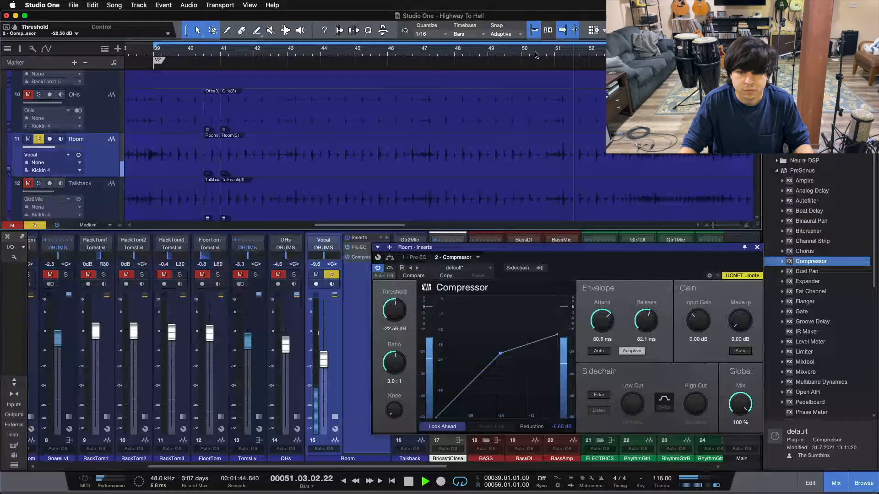
Replay the Room track from bar 39 and set the Compressor's makeup gain to 1.44 dB.
{"action": "key", "text": "KP_1"}
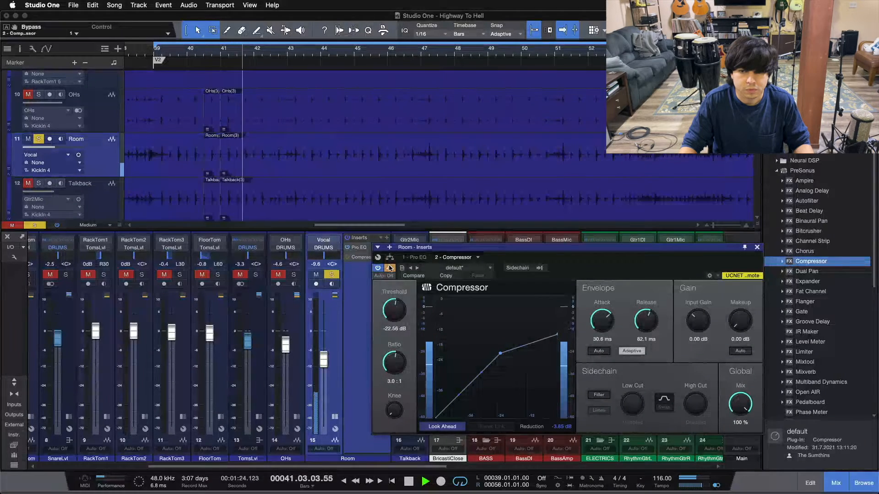
{"action": "left_click_drag", "start_coordinate": [740, 325], "coordinate": [740, 320]}
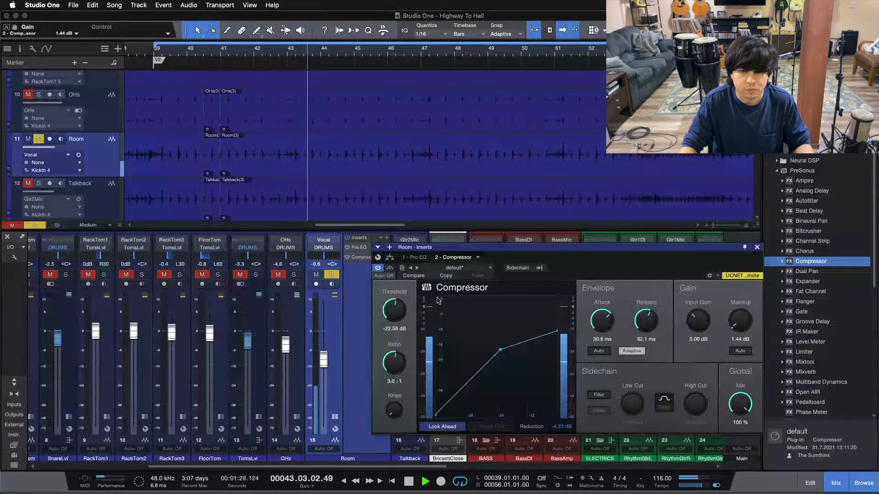
Compare the soloed Room track with the Compressor bypassed and active, restarting from bar 39, and stop playback.
{"action": "left_click", "coordinate": [390, 268]}
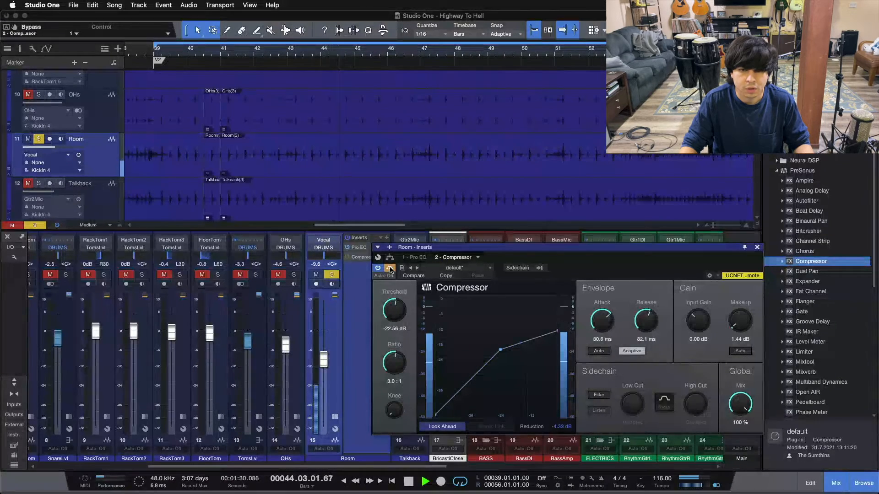
{"action": "left_click", "coordinate": [390, 268]}
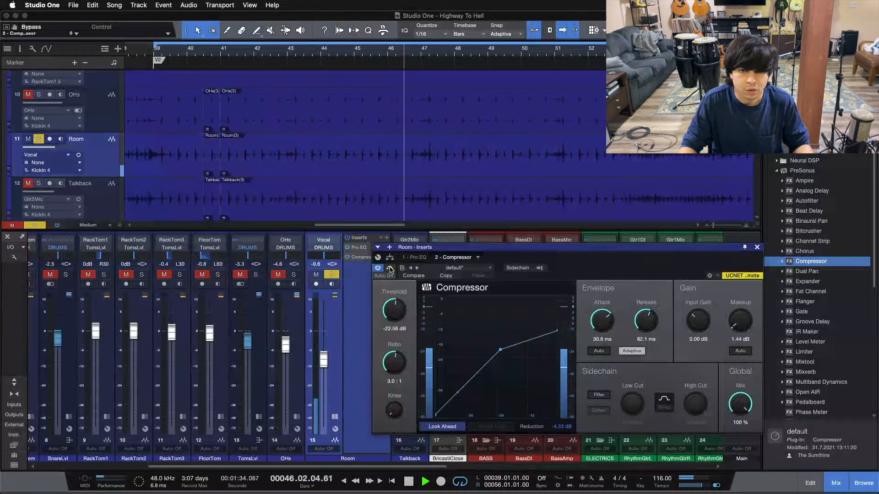
{"action": "key", "text": "KP_1"}
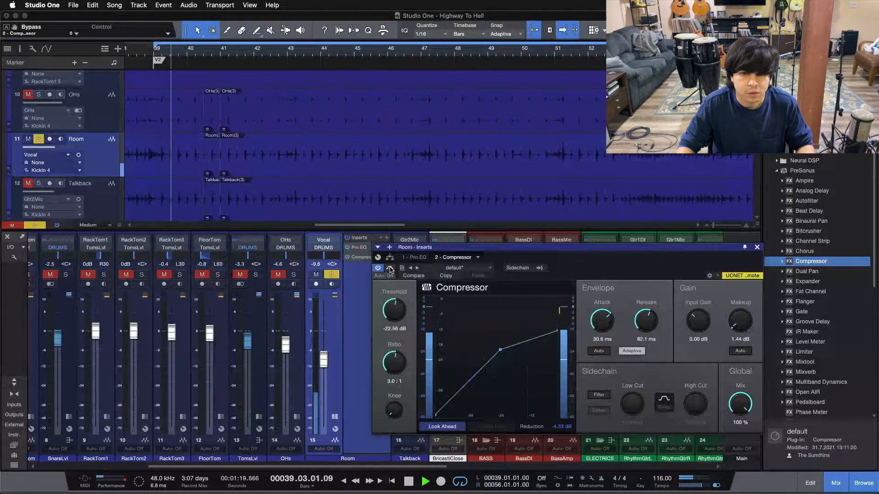
{"action": "left_click", "coordinate": [390, 269]}
{"action": "left_click", "coordinate": [390, 269]}
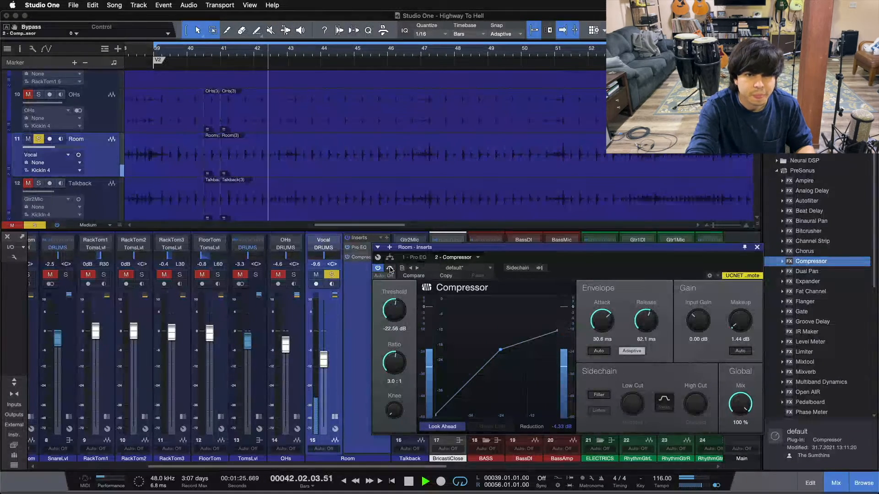
{"action": "key", "text": "space"}
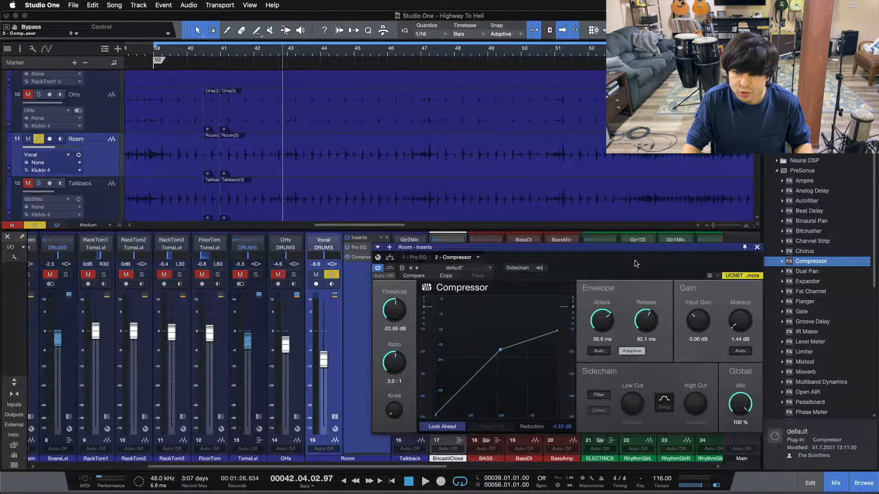
Move the plug-in window clear of the Room inserts and replay from bar 39, alternating between bypassed and active compression.
{"action": "left_click_drag", "start_coordinate": [621, 264], "coordinate": [644, 261]}
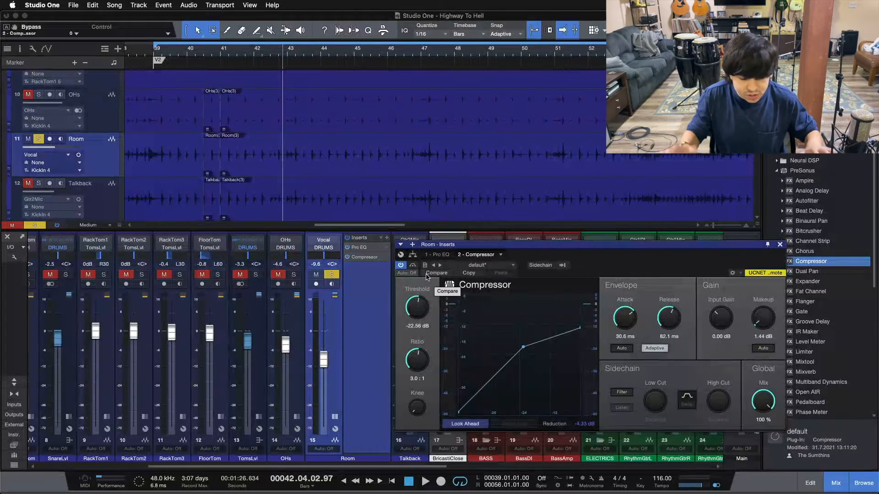
{"action": "key", "text": "KP_1"}
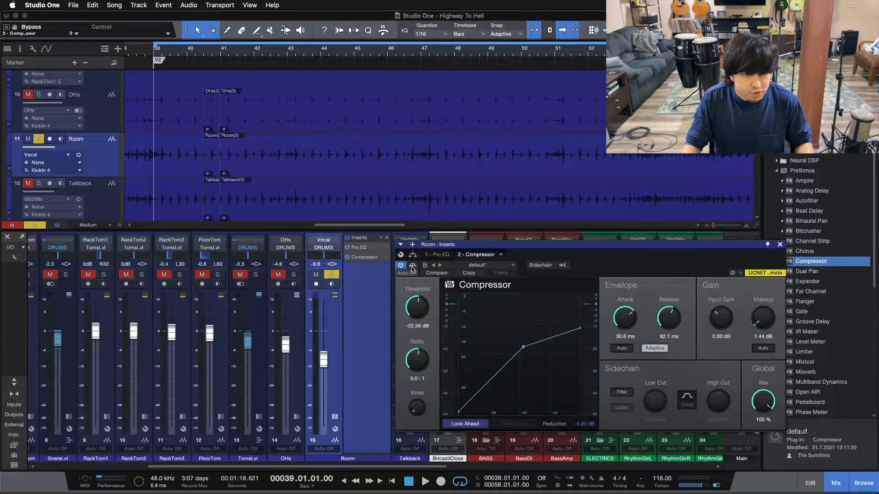
{"action": "left_click", "coordinate": [412, 267]}
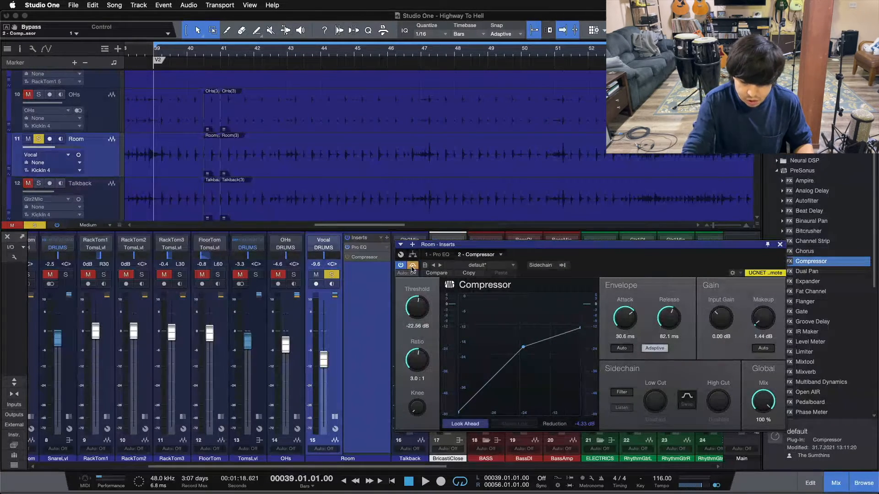
{"action": "key", "text": "space"}
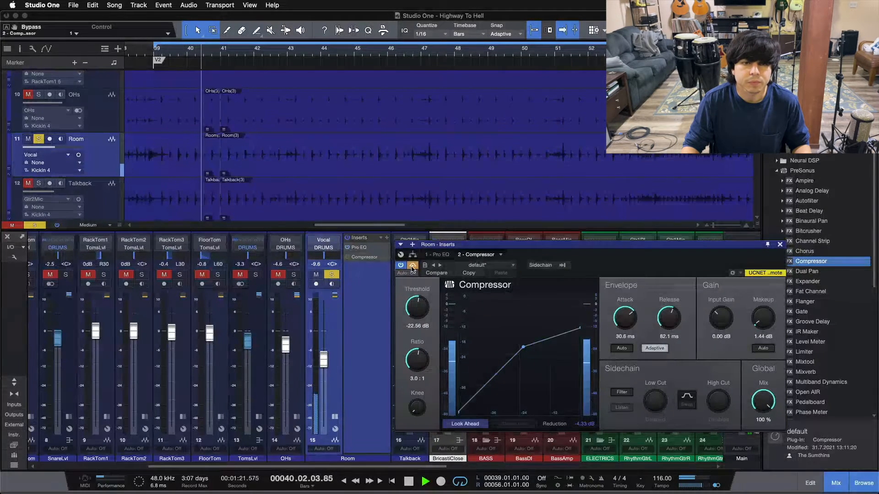
{"action": "left_click", "coordinate": [412, 266]}
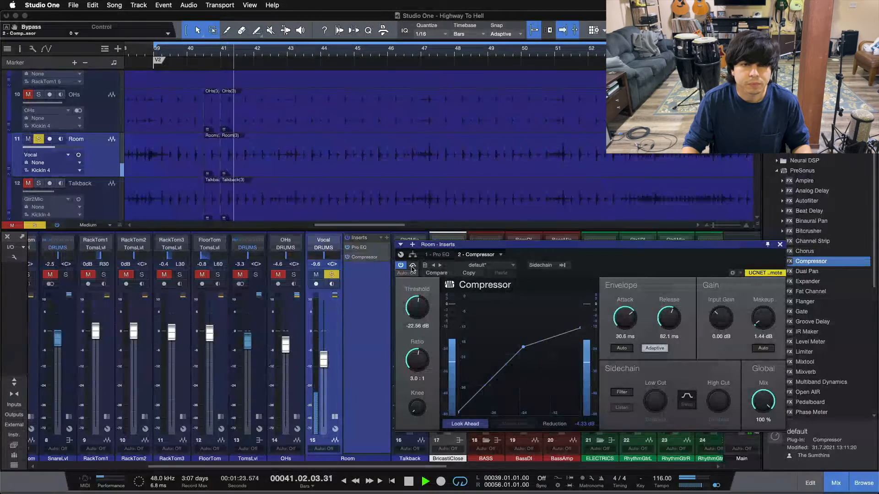
{"action": "left_click", "coordinate": [412, 267]}
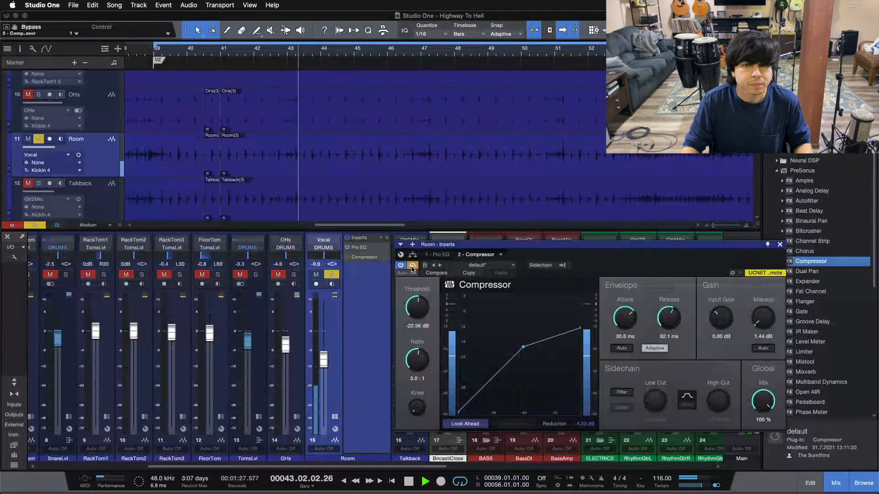
{"action": "left_click", "coordinate": [412, 266]}
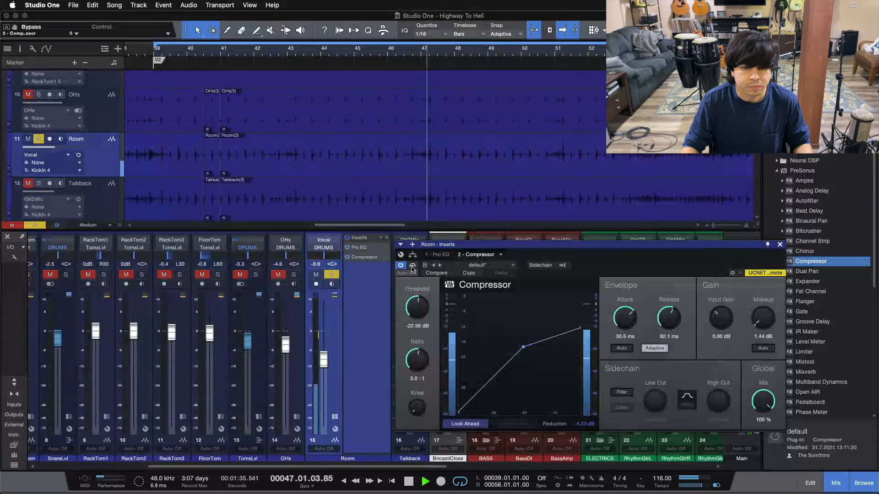
{"action": "left_click", "coordinate": [413, 266]}
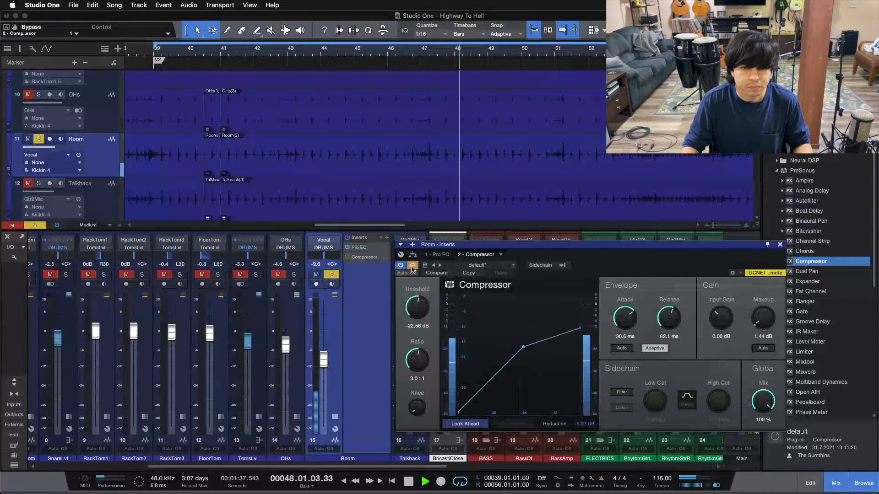
{"action": "left_click", "coordinate": [412, 265]}
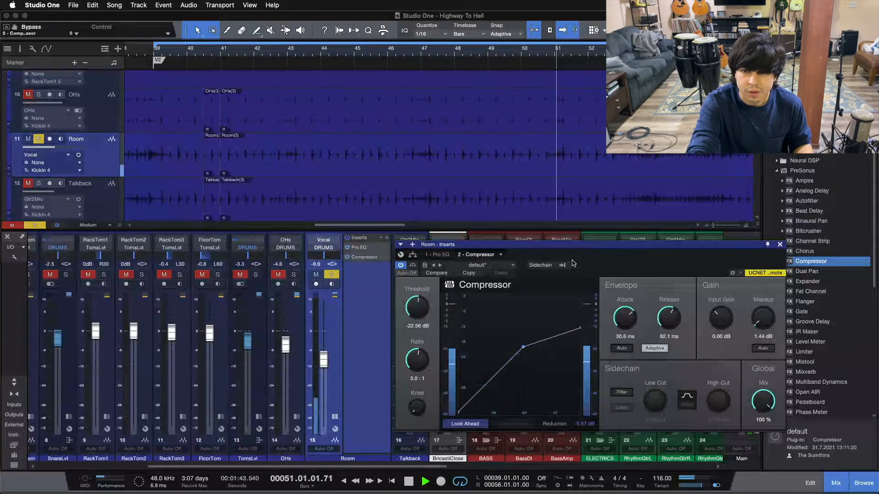
{"action": "key", "text": "space"}
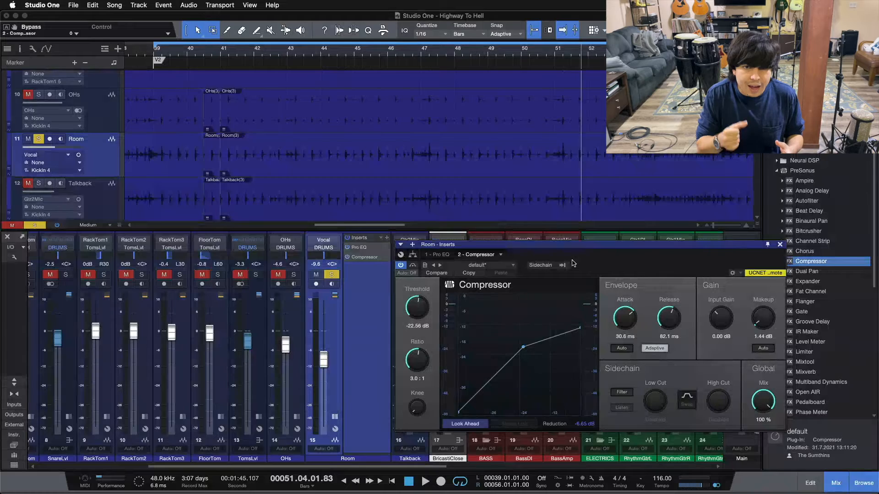
Unsolo the Room channel and play from bar 39 with the other tracks, comparing the Compressor bypassed and active.
{"action": "key", "text": "space"}
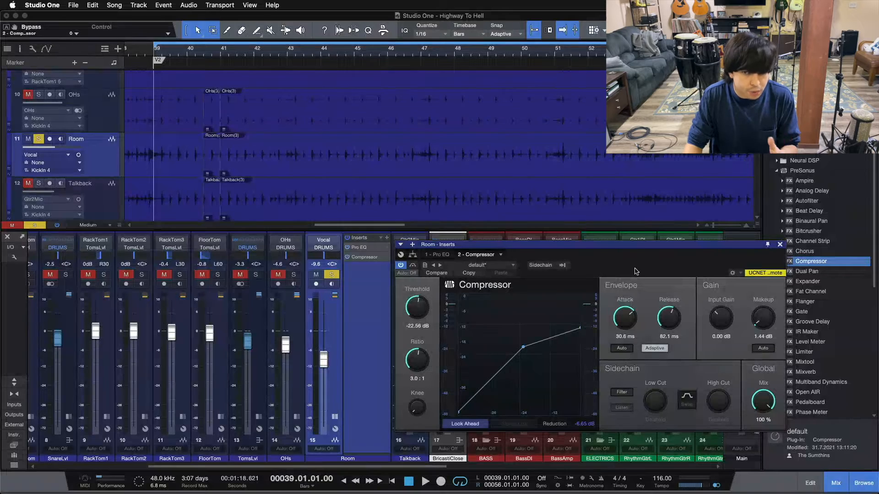
{"action": "left_click", "coordinate": [333, 277]}
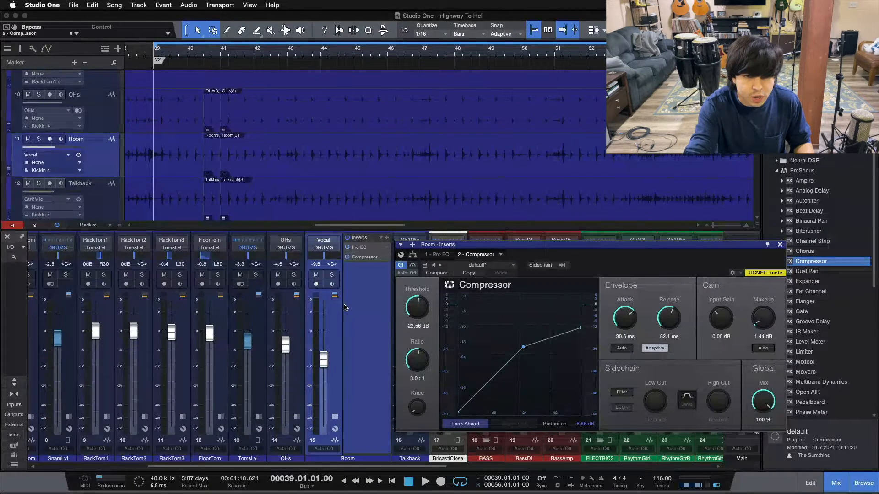
{"action": "key", "text": "space"}
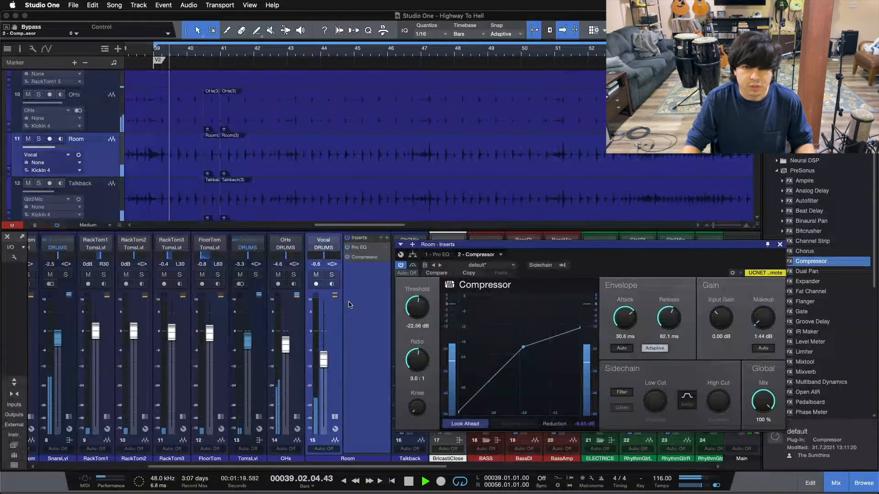
{"action": "left_click", "coordinate": [413, 266]}
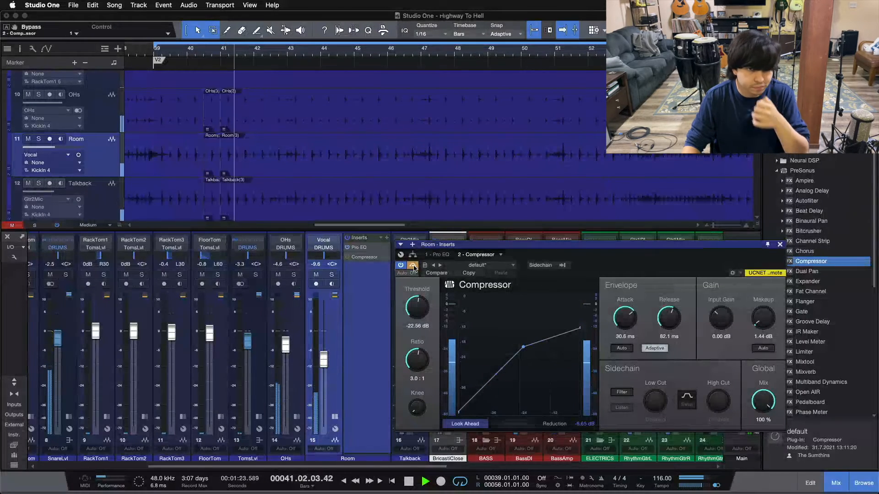
{"action": "left_click", "coordinate": [413, 266]}
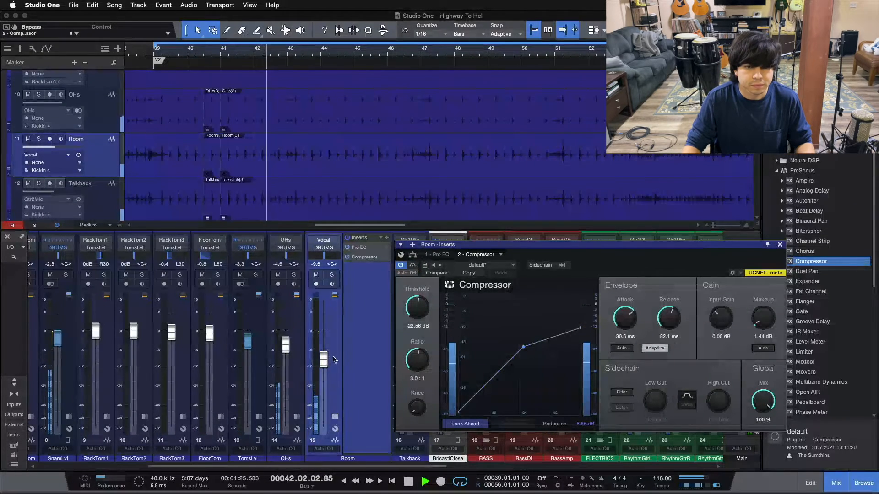
Raise the Room channel's fader to -4.6 dB and compare the Compressor bypassed and active alongside the other tracks.
{"action": "left_click_drag", "start_coordinate": [323, 356], "coordinate": [324, 341]}
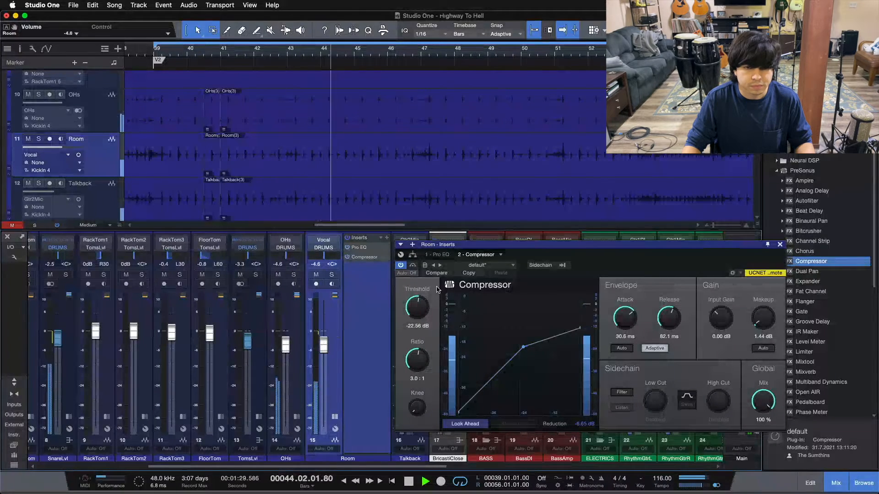
{"action": "left_click", "coordinate": [414, 266]}
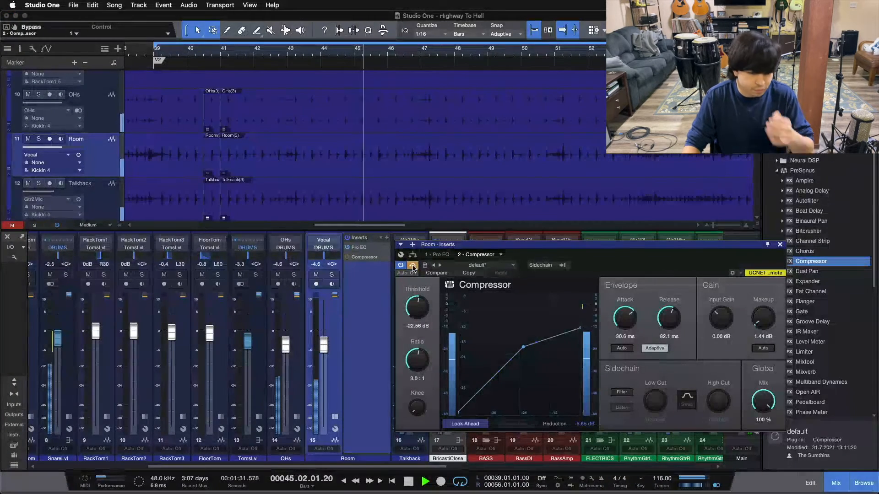
{"action": "left_click", "coordinate": [413, 266]}
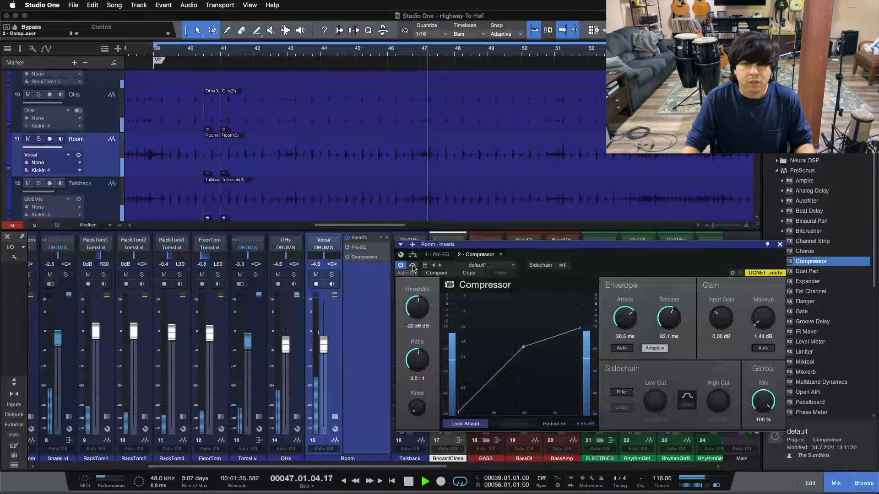
{"action": "left_click", "coordinate": [413, 266]}
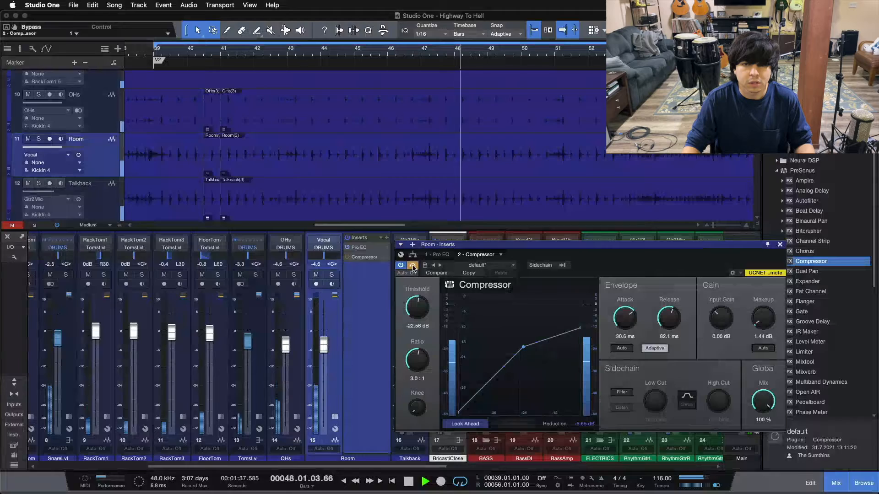
{"action": "left_click", "coordinate": [413, 266]}
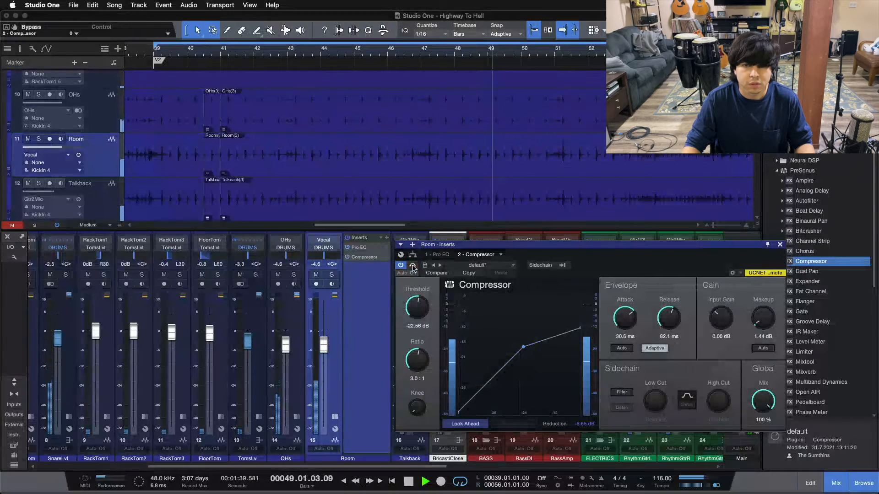
{"action": "left_click", "coordinate": [413, 266]}
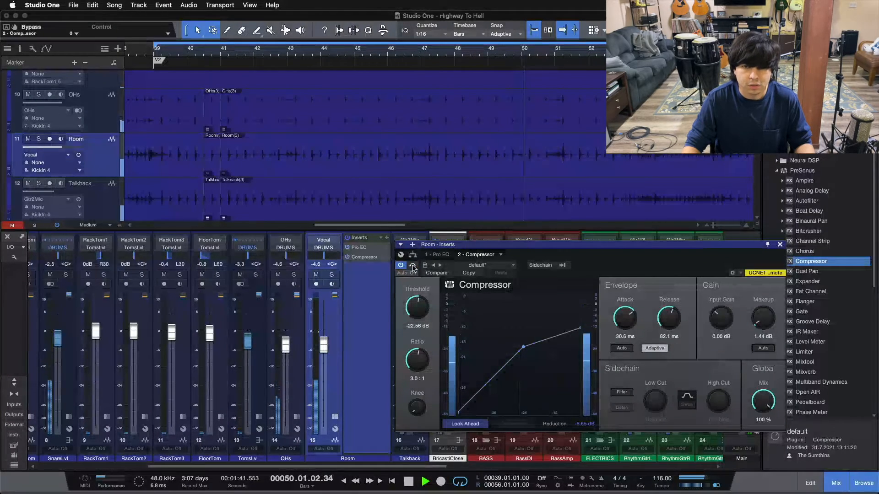
Replay from bar 39 with all tracks, compare the Room Compressor bypassed and active, and stop playback.
{"action": "key", "text": "KP_1"}
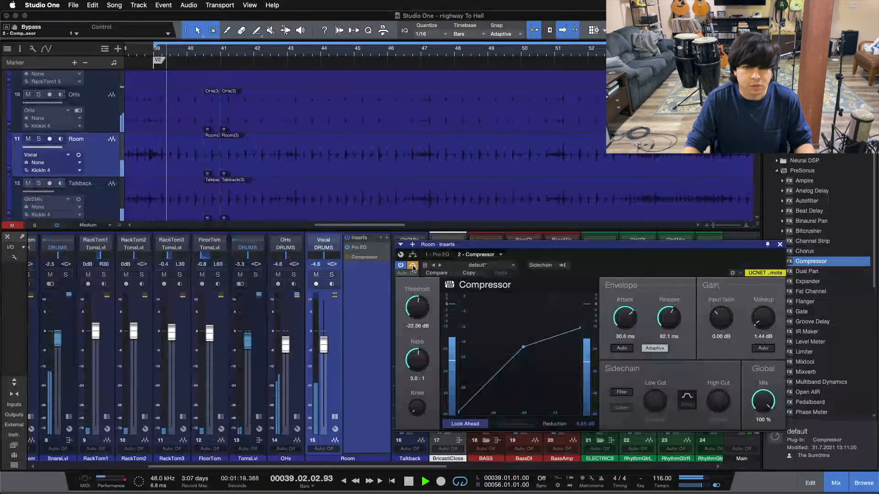
{"action": "left_click", "coordinate": [413, 267]}
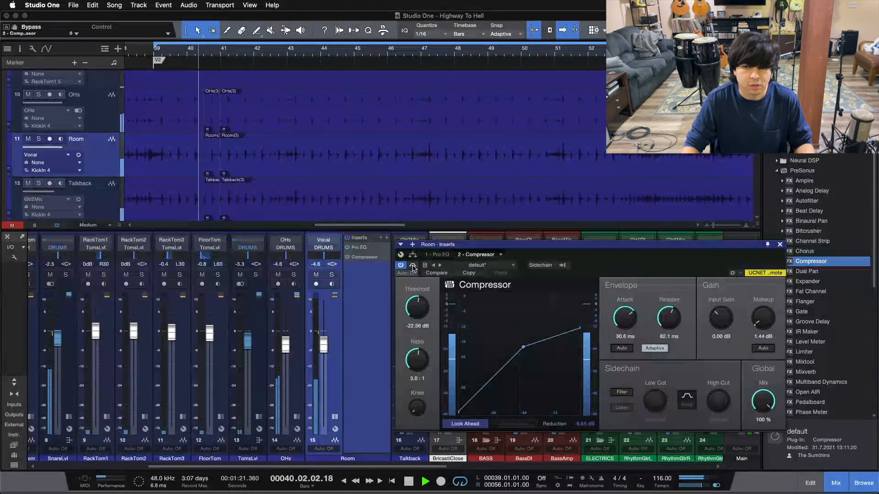
{"action": "left_click", "coordinate": [414, 267]}
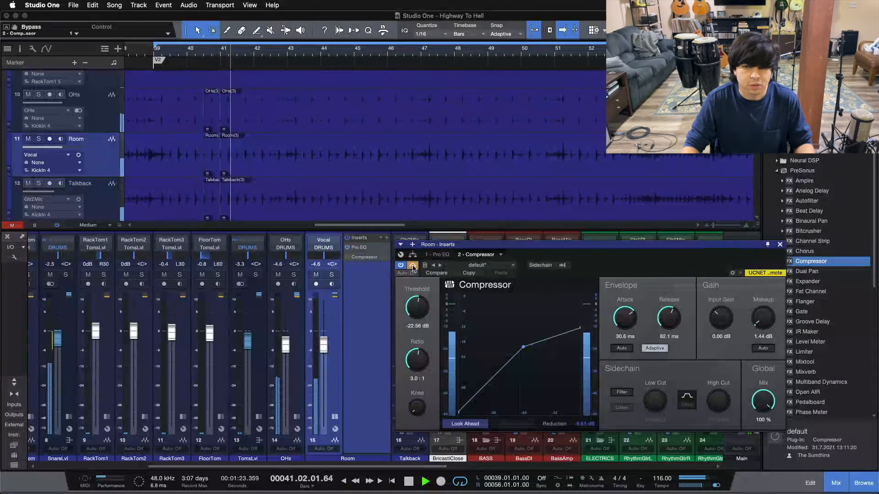
{"action": "left_click", "coordinate": [413, 267]}
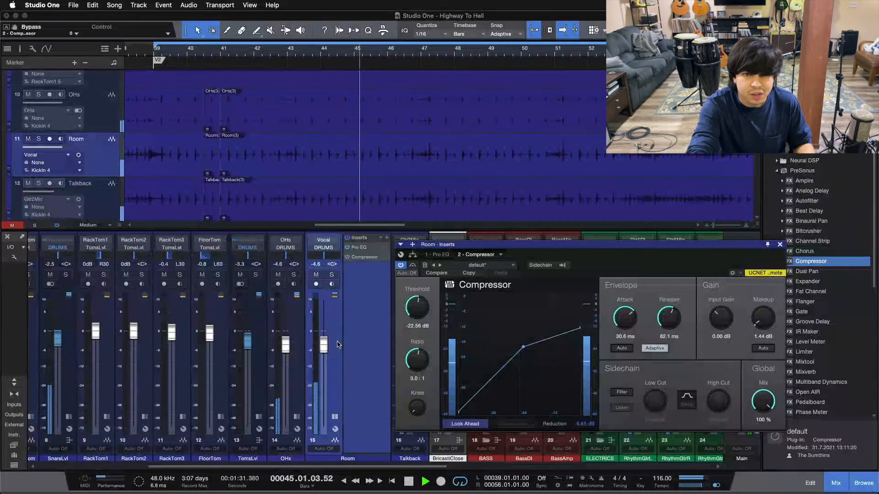
{"action": "key", "text": "space"}
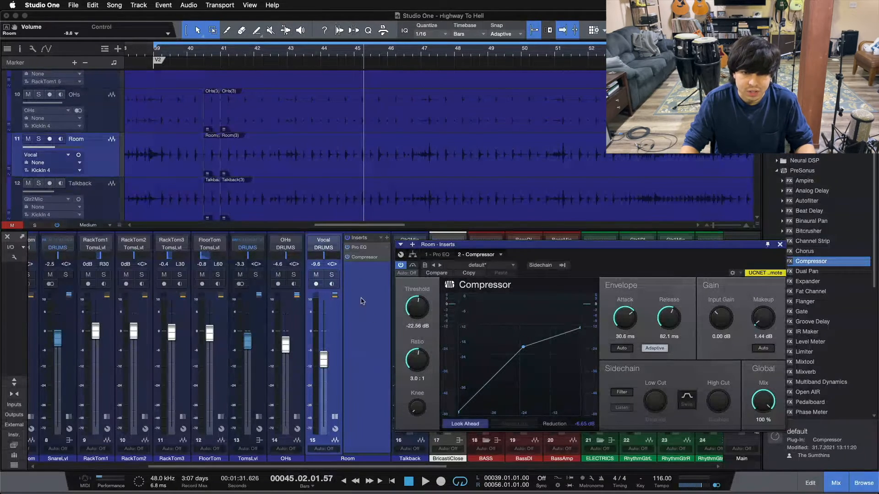
Reset the Room Compressor's threshold to 0 dB and set its ratio to 4:1.
{"action": "left_click", "coordinate": [409, 310], "text": "super"}
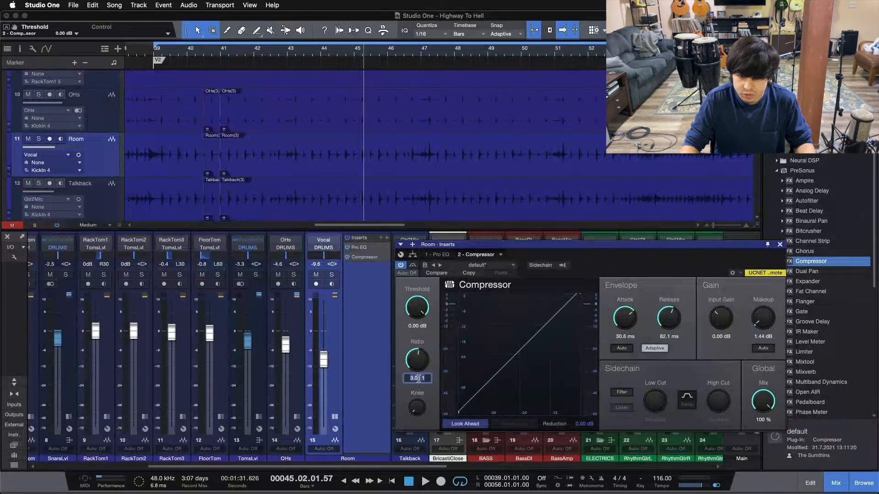
{"action": "key", "text": "Return"}
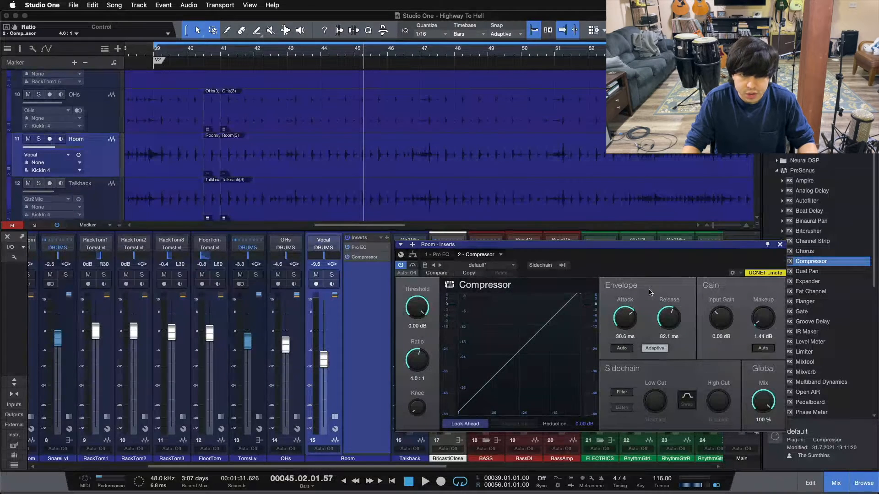
{"action": "key", "text": "space"}
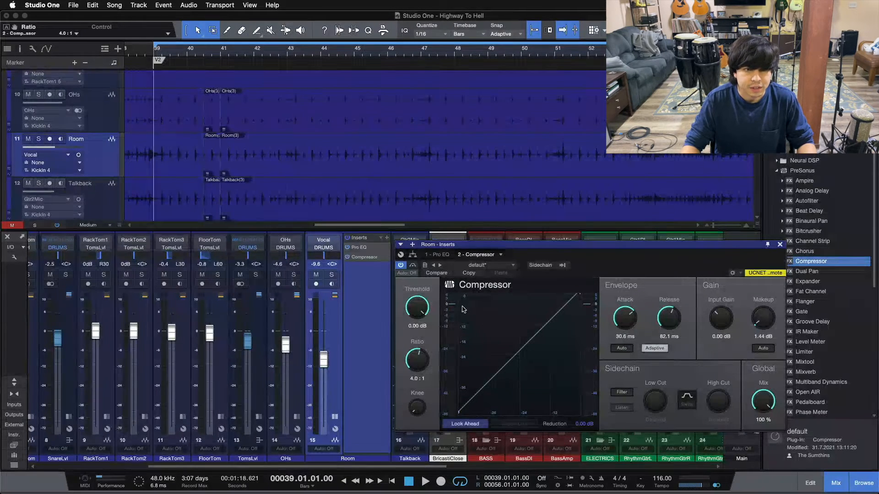
Solo the Room channel and lower the Compressor's threshold to -32.16 dB while playing from bar 39.
{"action": "left_click", "coordinate": [332, 275]}
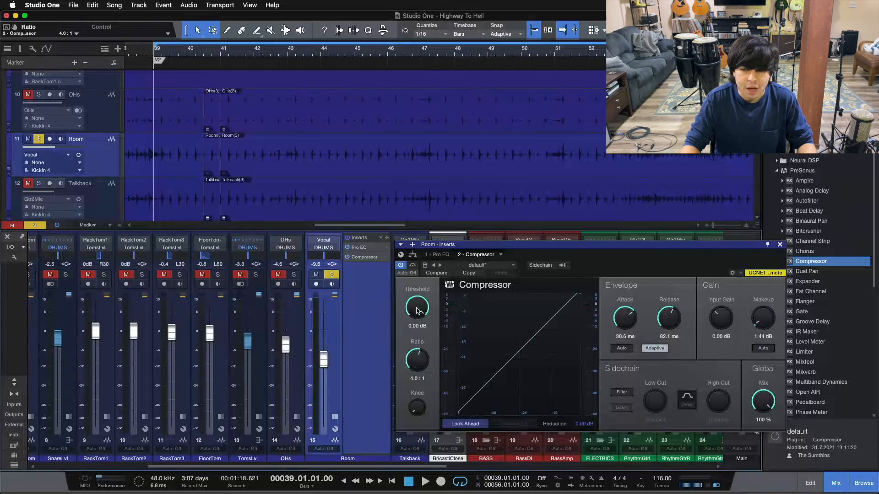
{"action": "left_click_drag", "start_coordinate": [414, 308], "coordinate": [412, 311]}
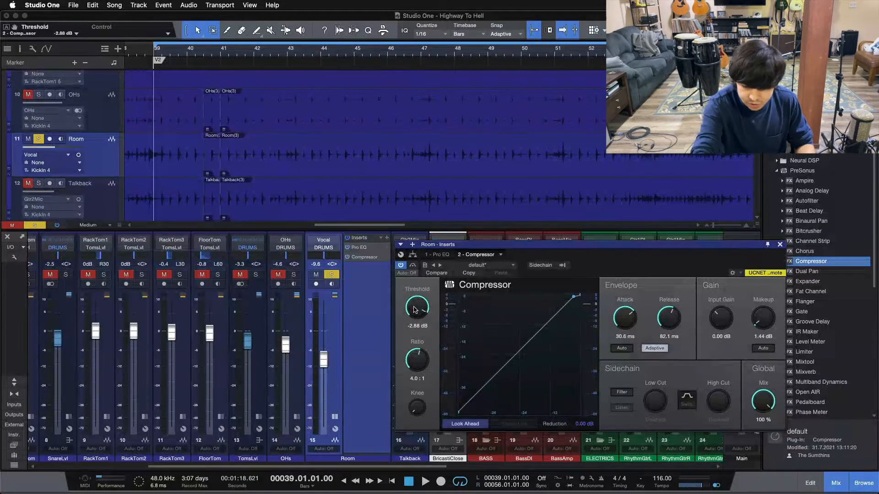
{"action": "key", "text": "space"}
{"action": "left_click_drag", "start_coordinate": [414, 309], "coordinate": [412, 367]}
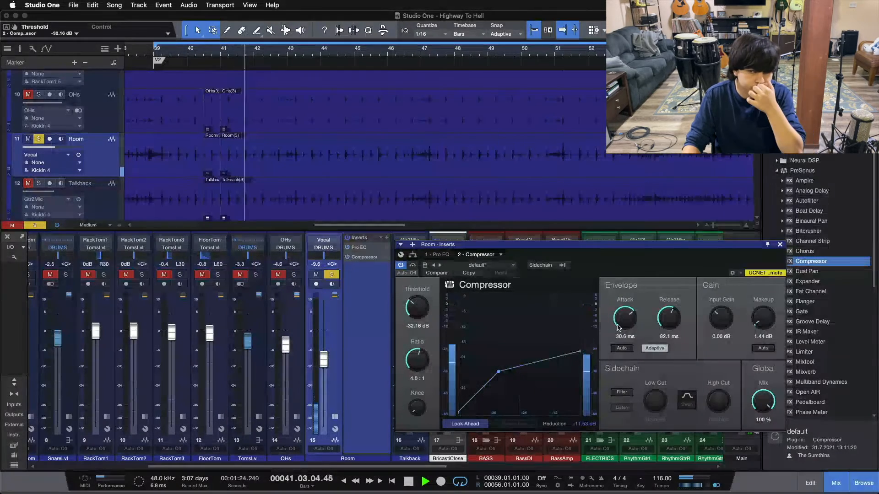
Shorten the Compressor's attack to 0.10 ms and its release to 38.4 ms during playback.
{"action": "left_click_drag", "start_coordinate": [617, 328], "coordinate": [625, 322]}
{"action": "scroll", "coordinate": [625, 322], "scroll_direction": "down", "scroll_amount": 6}
{"action": "scroll", "coordinate": [625, 322], "scroll_direction": "down", "scroll_amount": 4}
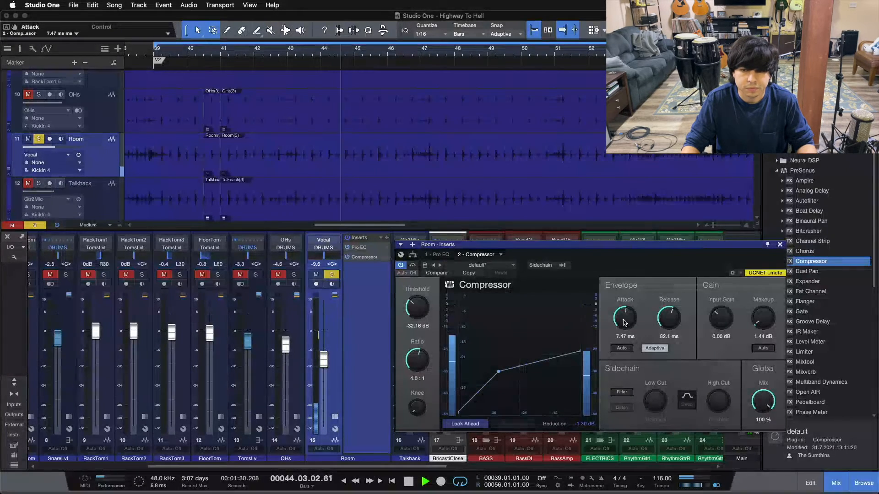
{"action": "scroll", "coordinate": [625, 322], "scroll_direction": "down", "scroll_amount": 2}
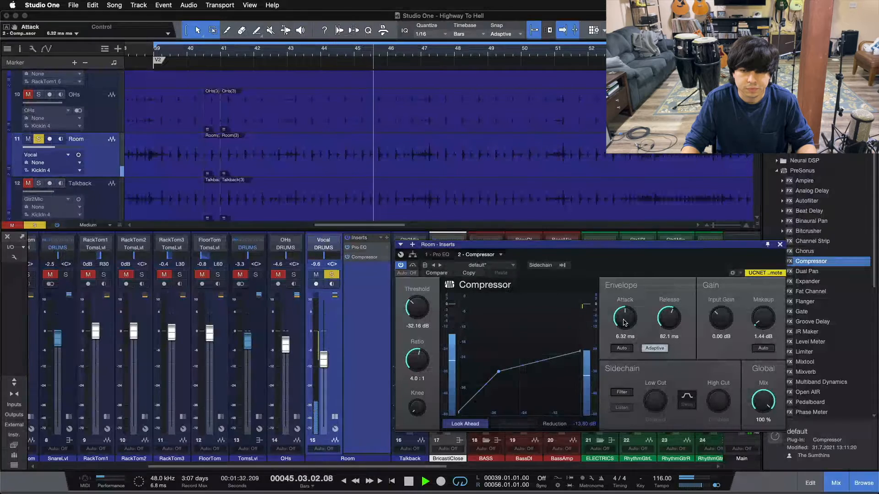
{"action": "scroll", "coordinate": [625, 323], "scroll_direction": "down", "scroll_amount": 3}
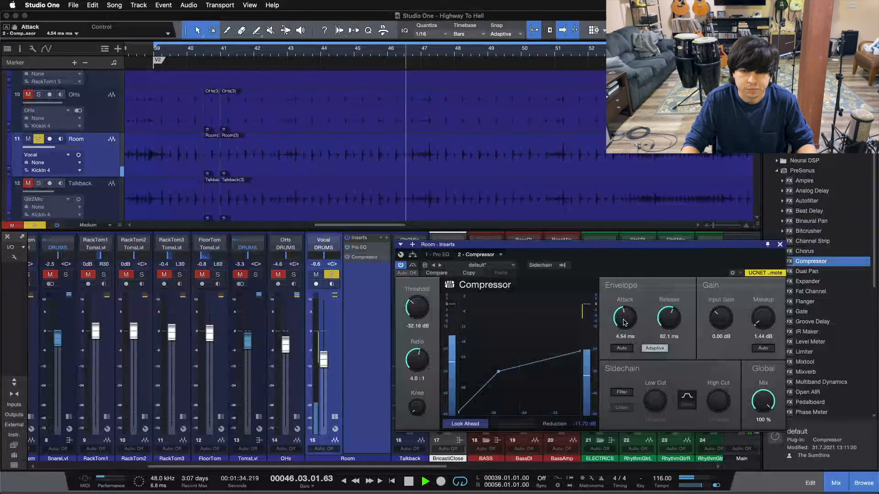
{"action": "scroll", "coordinate": [625, 322], "scroll_direction": "down", "scroll_amount": 2}
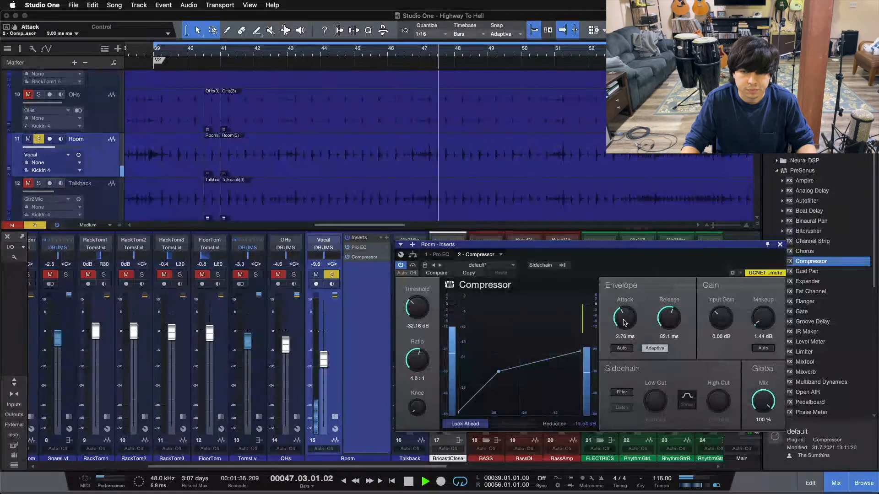
{"action": "scroll", "coordinate": [625, 322], "scroll_direction": "down", "scroll_amount": 2}
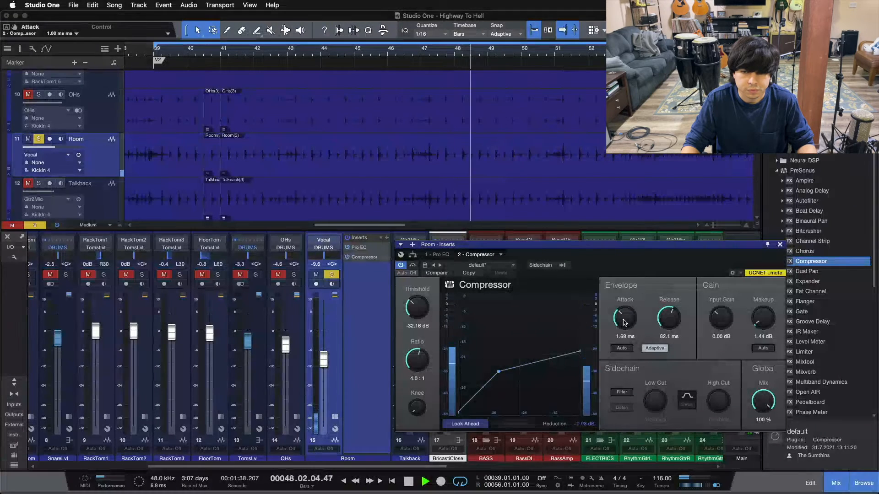
{"action": "scroll", "coordinate": [625, 323], "scroll_direction": "down", "scroll_amount": 2}
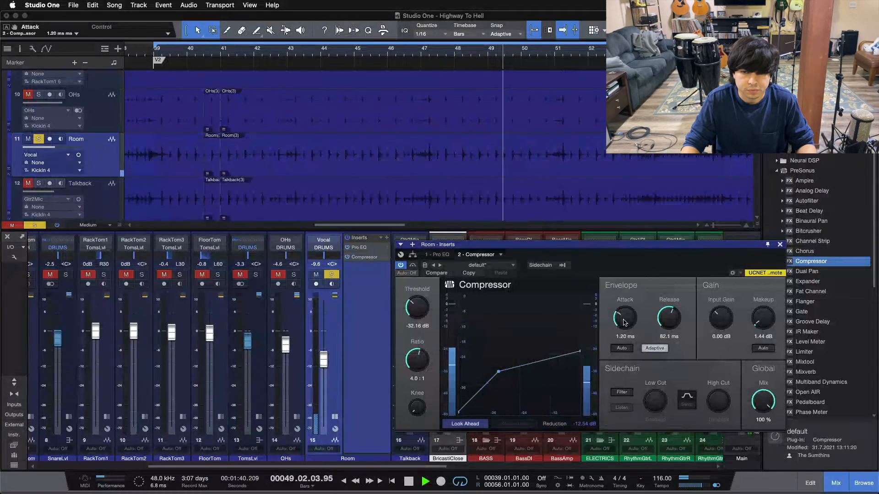
{"action": "left_click_drag", "start_coordinate": [623, 320], "coordinate": [621, 417]}
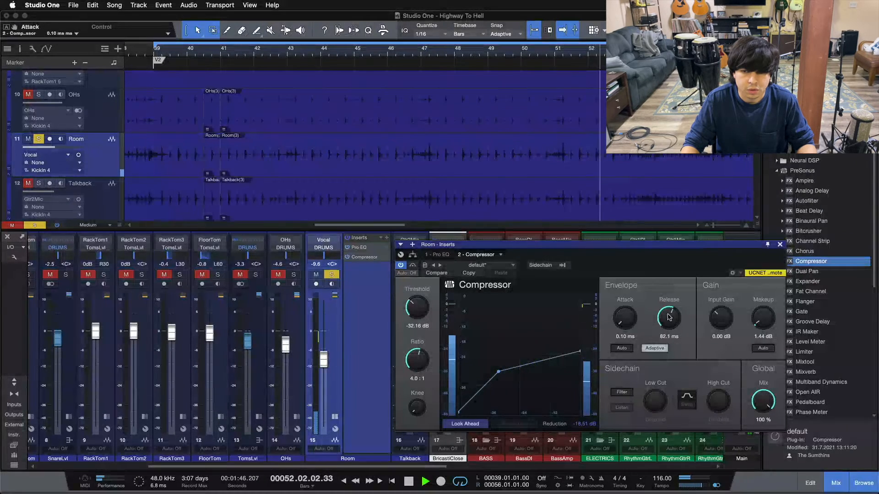
{"action": "mouse_move", "coordinate": [670, 320]}
{"action": "left_mouse_down"}
{"action": "mouse_move", "coordinate": [671, 338]}
{"action": "mouse_move", "coordinate": [668, 319]}
{"action": "left_mouse_up"}
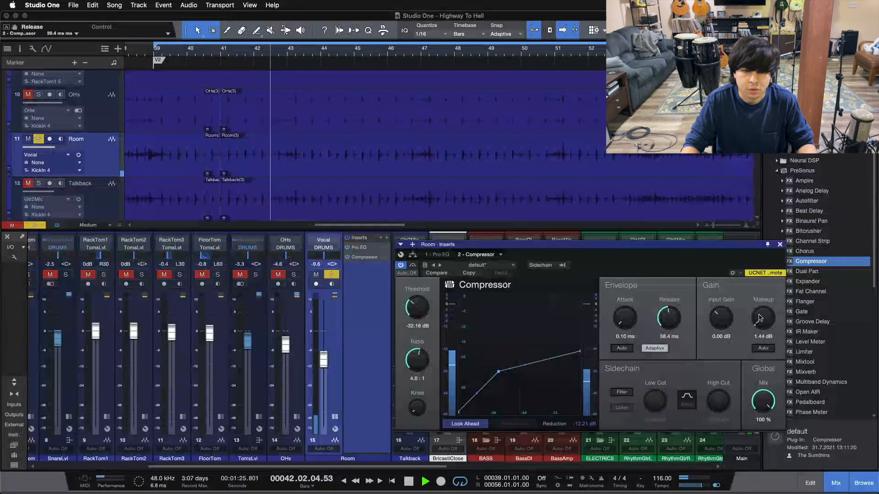
Raise the Compressor's makeup gain to 10.56 dB, level-matching it against the bypassed signal.
{"action": "left_click_drag", "start_coordinate": [766, 319], "coordinate": [764, 319]}
{"action": "left_click", "coordinate": [412, 266]}
{"action": "left_click", "coordinate": [412, 266]}
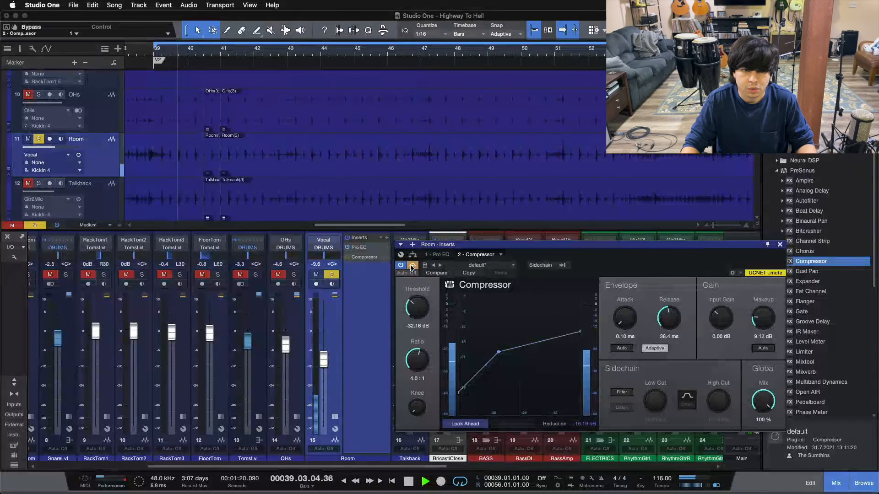
{"action": "scroll", "coordinate": [762, 319], "scroll_direction": "up", "scroll_amount": 1}
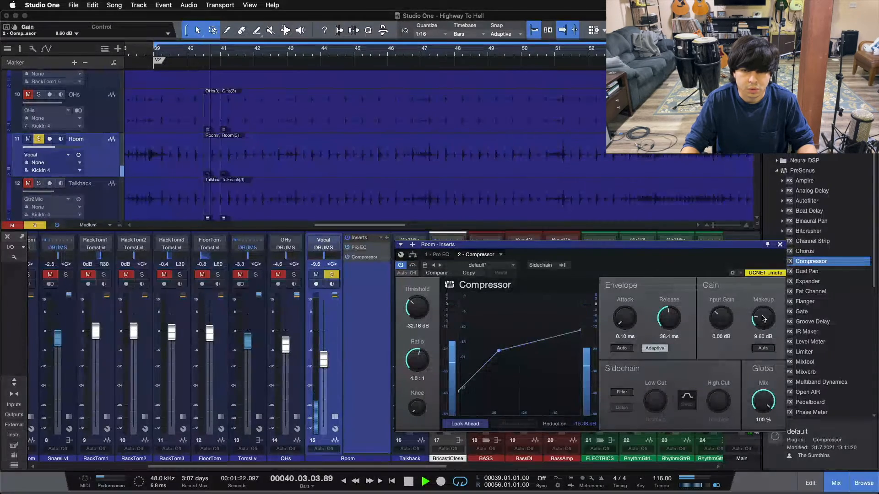
{"action": "left_click", "coordinate": [412, 266]}
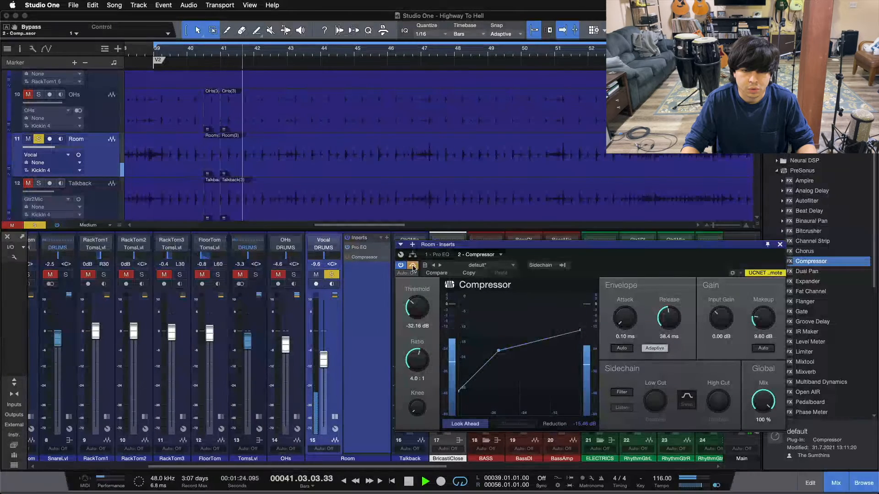
{"action": "scroll", "coordinate": [757, 316], "scroll_direction": "up", "scroll_amount": 1}
{"action": "scroll", "coordinate": [757, 315], "scroll_direction": "up", "scroll_amount": 1}
Compare the soloed Room track with the Compressor bypassed and active from bar 39, sweeping the attack and returning it to 0.10 ms.
{"action": "left_click", "coordinate": [414, 269]}
{"action": "left_click", "coordinate": [415, 269]}
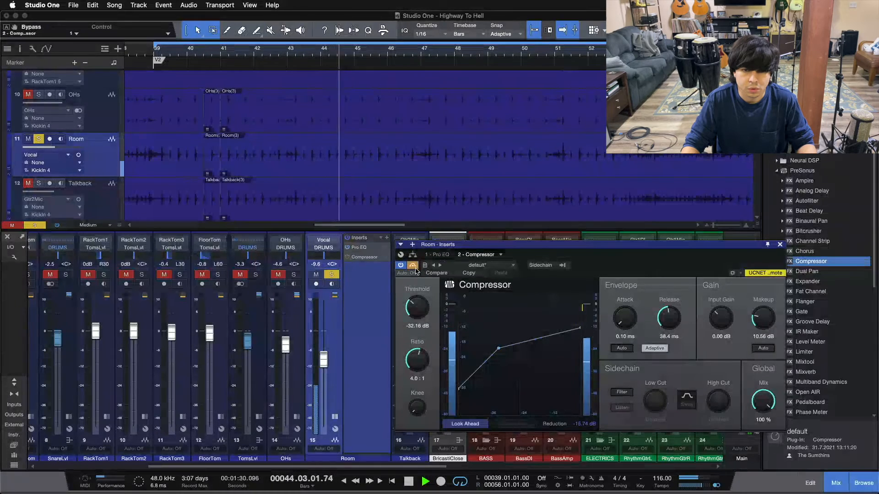
{"action": "left_click", "coordinate": [414, 265]}
{"action": "key", "text": "KP_1"}
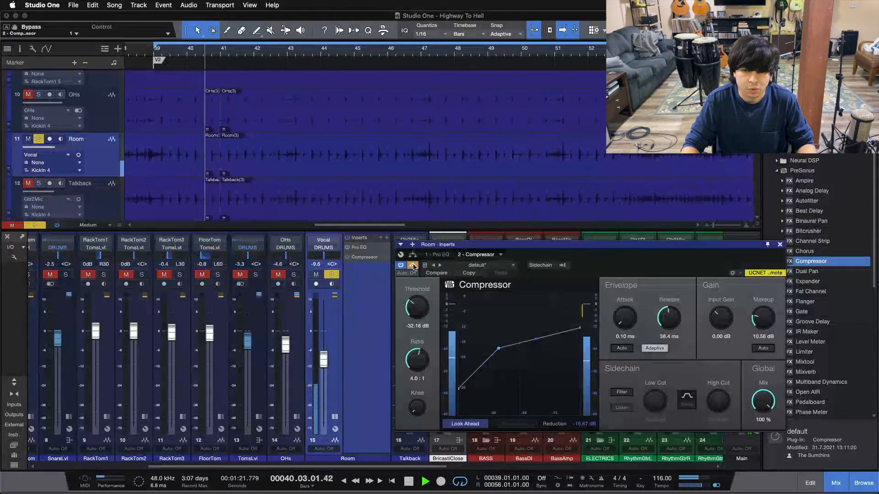
{"action": "left_click_drag", "start_coordinate": [622, 319], "coordinate": [595, 460]}
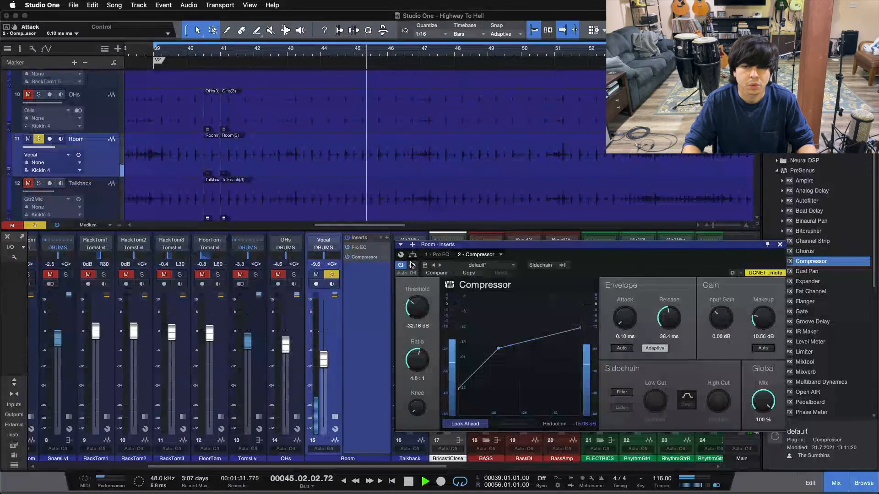
{"action": "key", "text": "KP_1"}
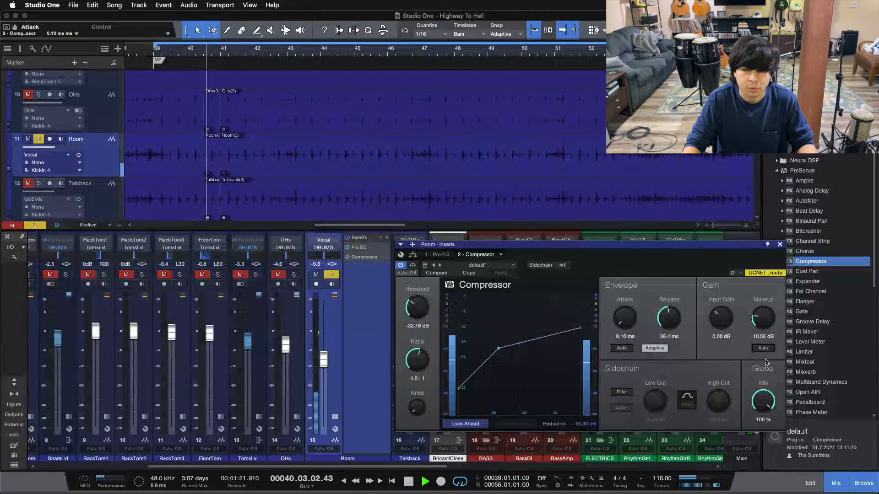
Try 11.04 dB of makeup gain on the Room Compressor, reset it to 0 dB and stop playback.
{"action": "left_click_drag", "start_coordinate": [768, 317], "coordinate": [769, 317]}
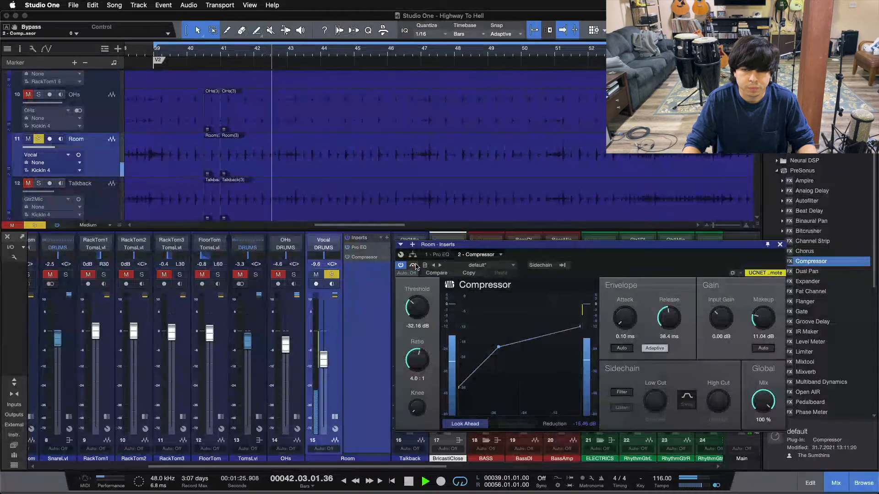
{"action": "left_click_drag", "start_coordinate": [762, 319], "coordinate": [704, 491]}
{"action": "key", "text": "space"}
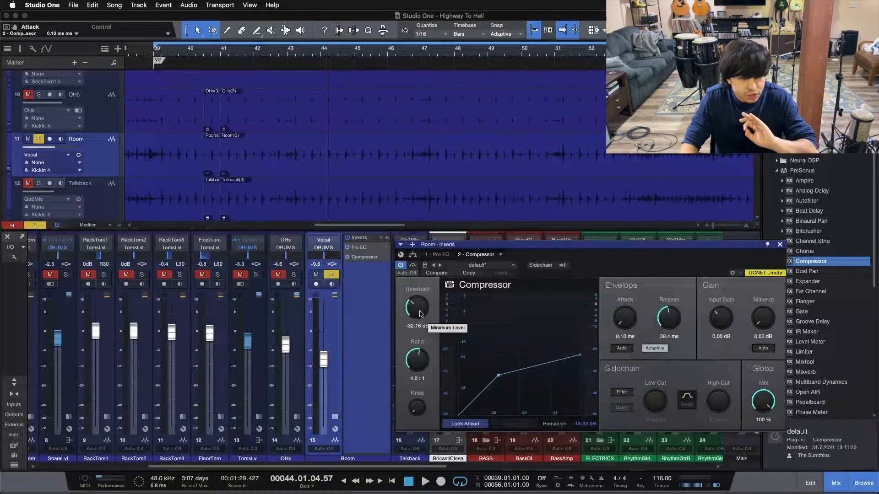
Raise the Compressor's threshold to -9.36 dB, play from bar 39, and lower the threshold to -24.96 dB while listening.
{"action": "key", "text": "space"}
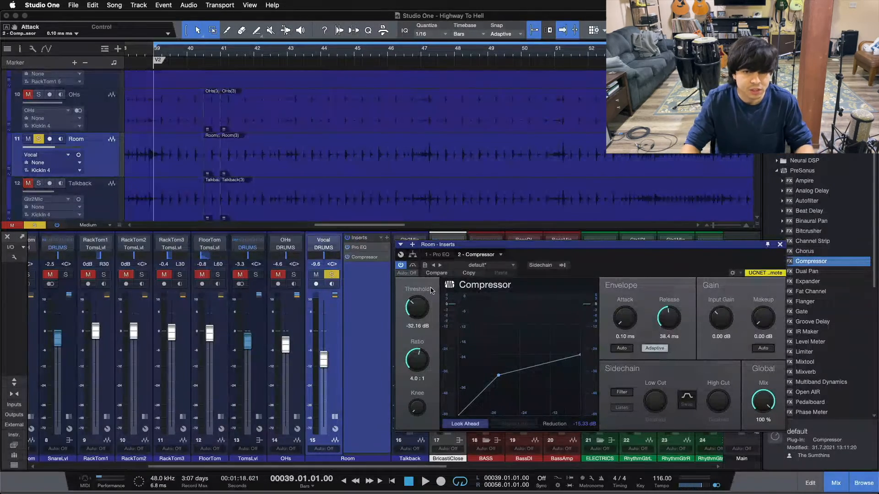
{"action": "left_click_drag", "start_coordinate": [411, 305], "coordinate": [413, 265]}
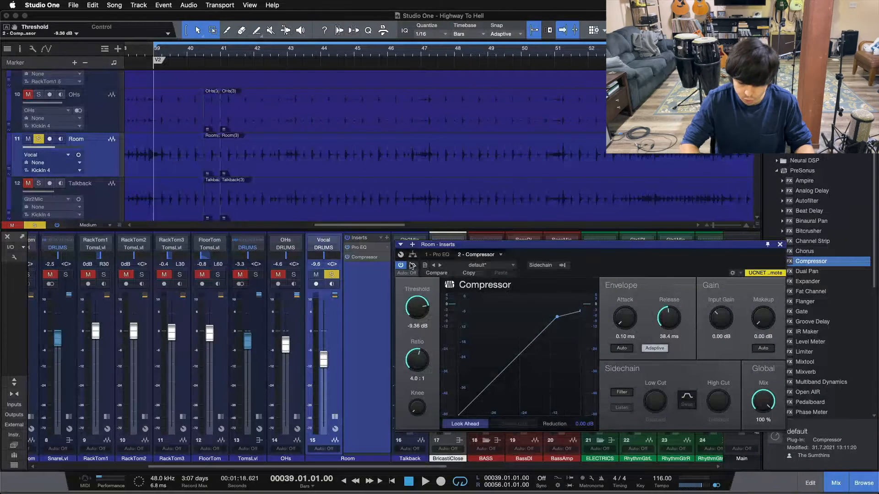
{"action": "key", "text": "space"}
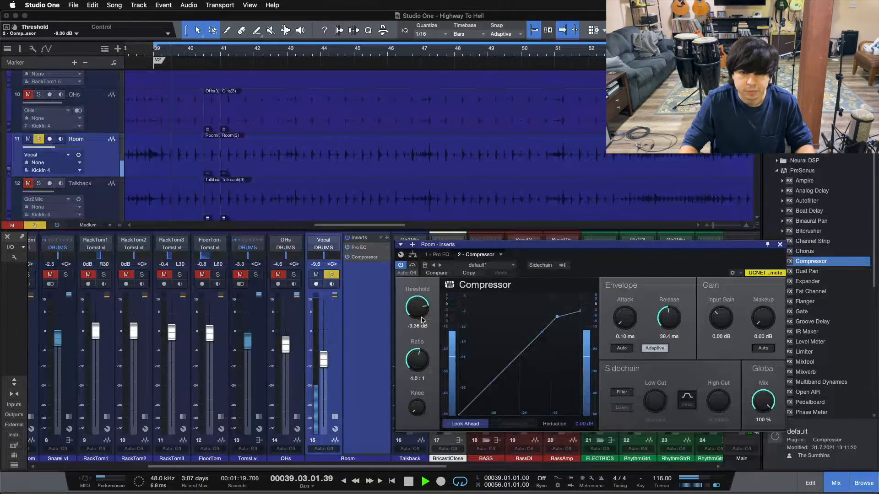
{"action": "left_click_drag", "start_coordinate": [419, 300], "coordinate": [418, 315]}
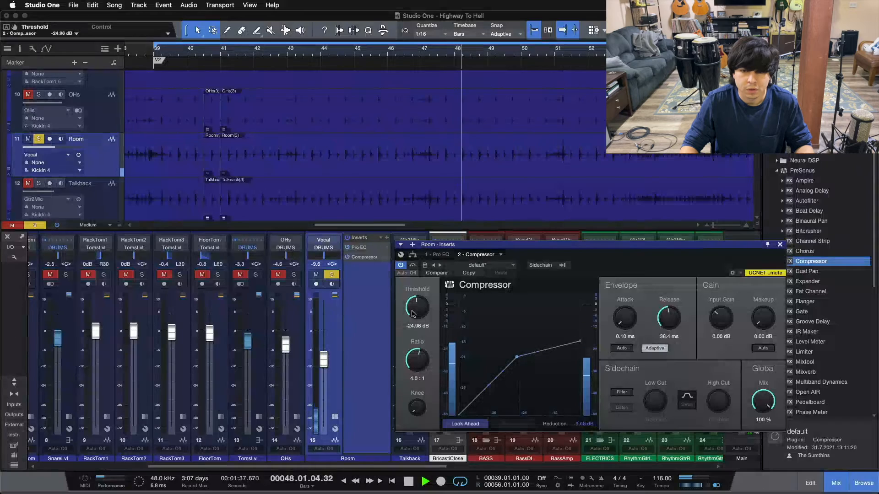
Set the Compressor's makeup gain to 6.72 dB and compare the soloed Room track with the Compressor bypassed and active.
{"action": "left_click_drag", "start_coordinate": [763, 324], "coordinate": [763, 319]}
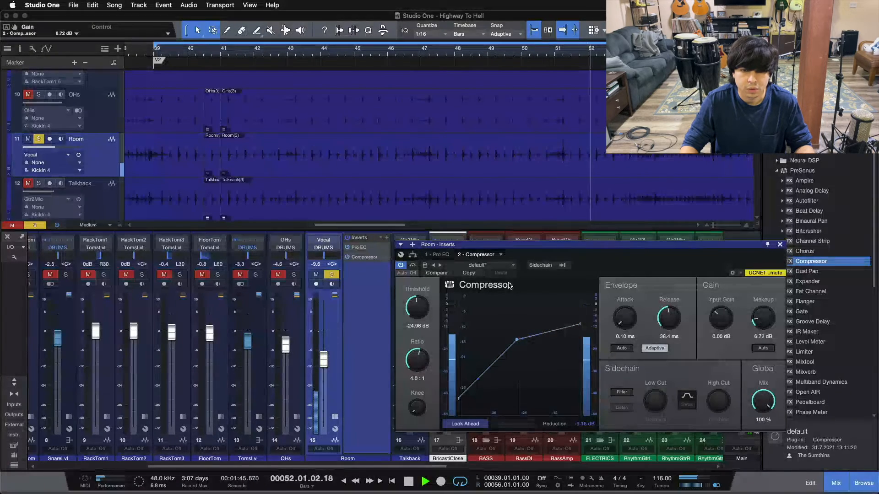
{"action": "left_click", "coordinate": [412, 265]}
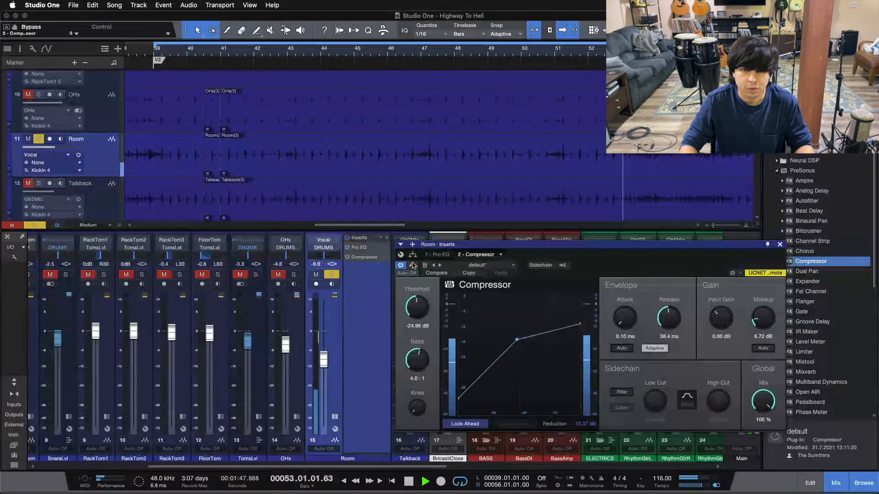
{"action": "left_click", "coordinate": [412, 265]}
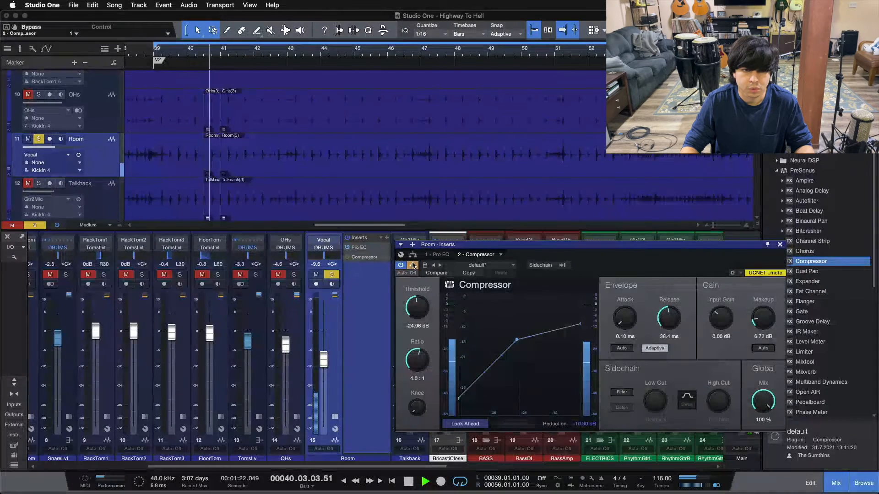
Try 6.24 dB of makeup gain on the Room Compressor, return it to 6.72 dB and compare it with bypass before stopping playback.
{"action": "left_click_drag", "start_coordinate": [759, 318], "coordinate": [751, 320]}
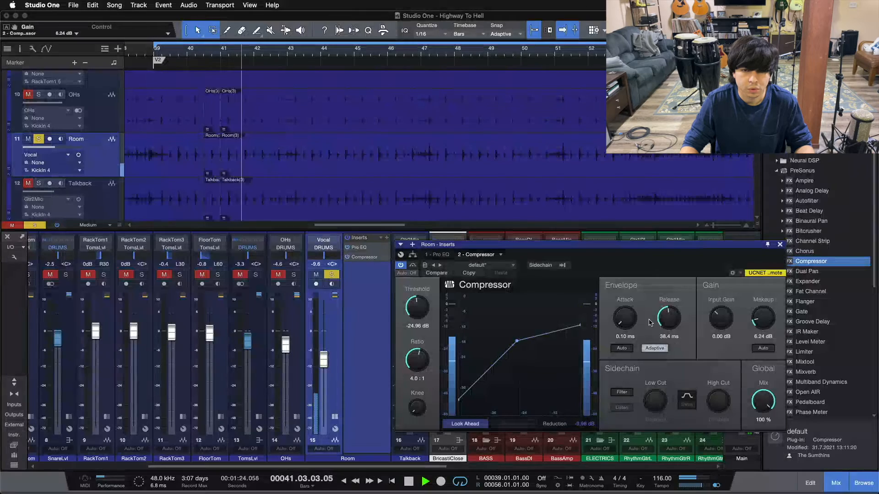
{"action": "left_click", "coordinate": [412, 266]}
{"action": "left_click", "coordinate": [412, 266]}
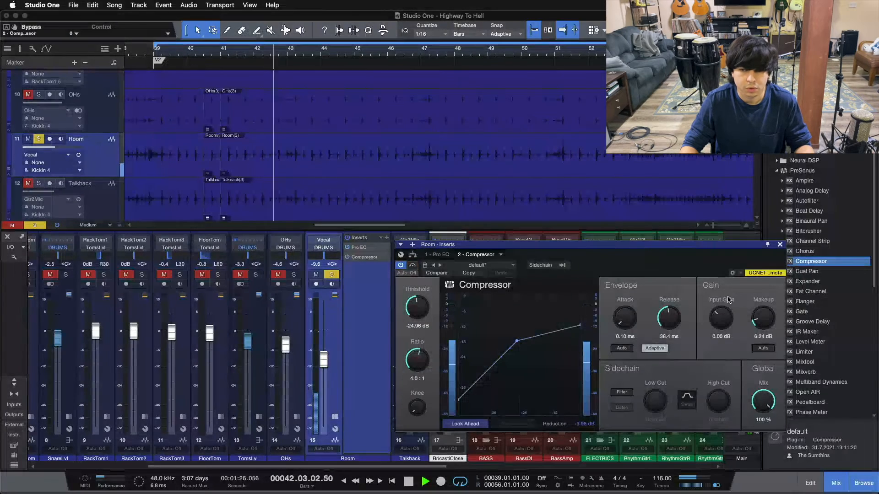
{"action": "left_click_drag", "start_coordinate": [763, 314], "coordinate": [765, 310]}
{"action": "left_click", "coordinate": [412, 266]}
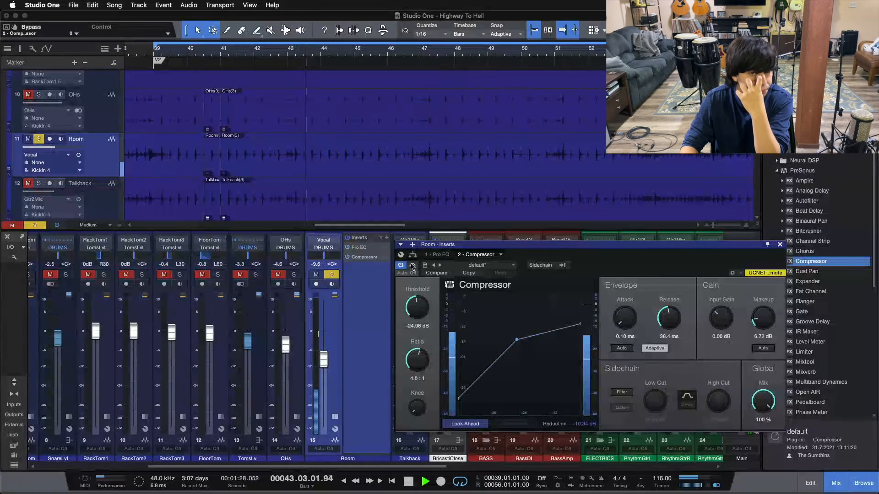
{"action": "left_click", "coordinate": [412, 266]}
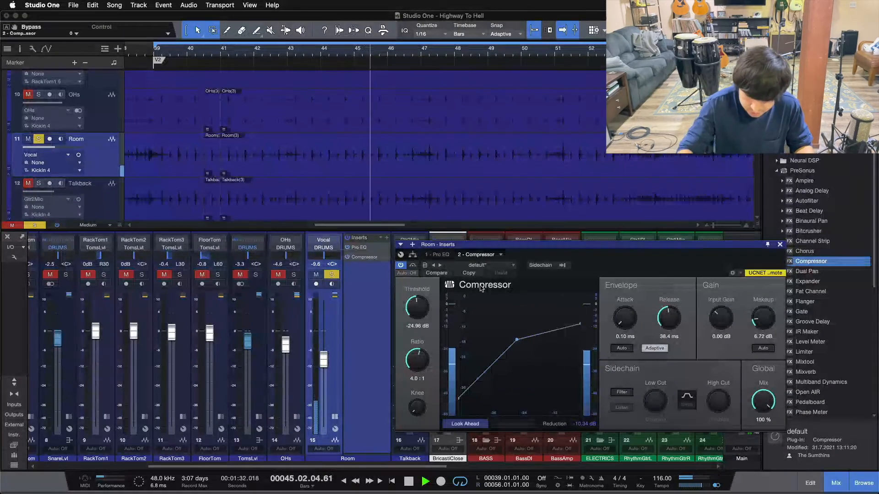
{"action": "key", "text": "space"}
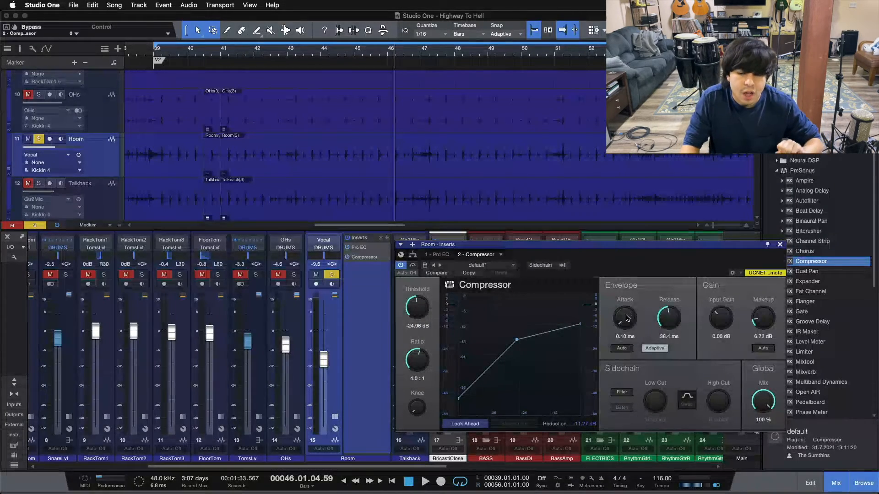
Play the soloed Room track from bar 39, trying a 125.2 ms attack on the Compressor and returning it to 0.10 ms.
{"action": "left_click_drag", "start_coordinate": [625, 317], "coordinate": [625, 310]}
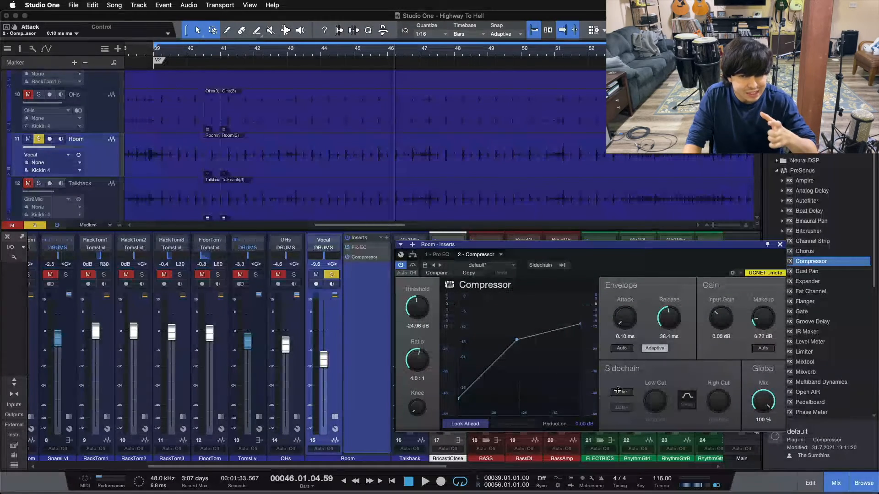
{"action": "key", "text": "space"}
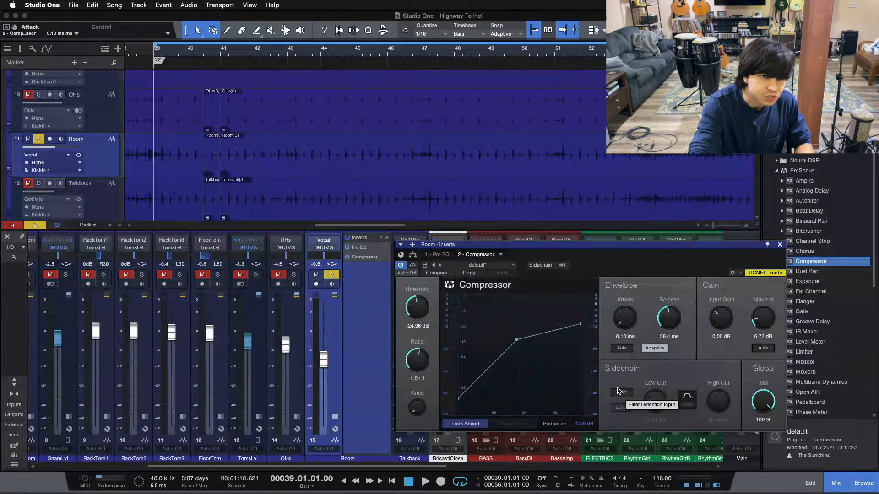
{"action": "key", "text": "space"}
{"action": "left_click_drag", "start_coordinate": [621, 322], "coordinate": [640, 258]}
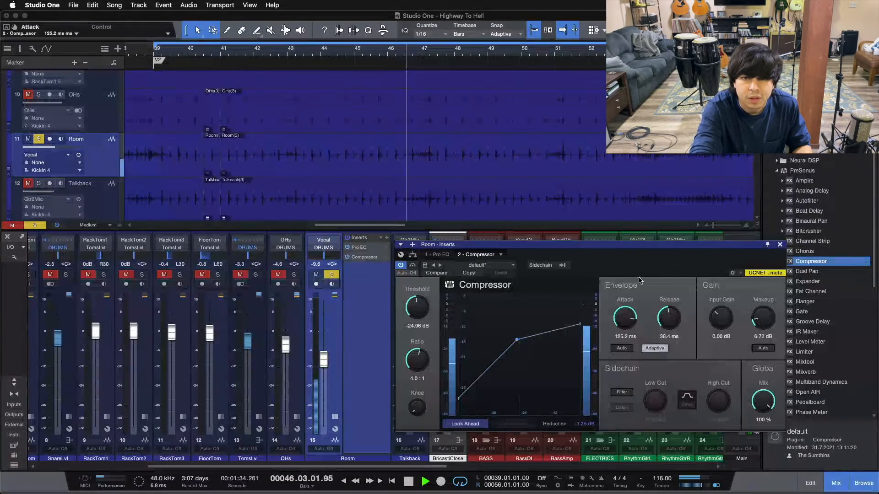
{"action": "key", "text": "space"}
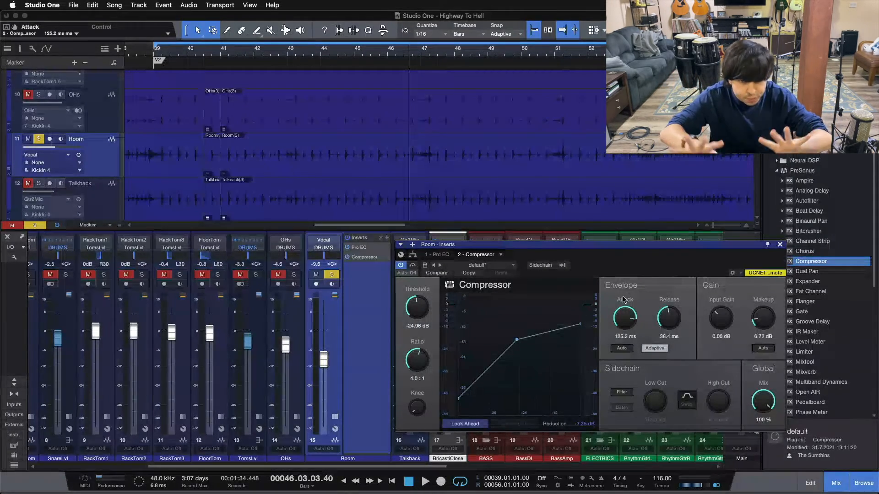
{"action": "key", "text": "space"}
{"action": "key", "text": "space"}
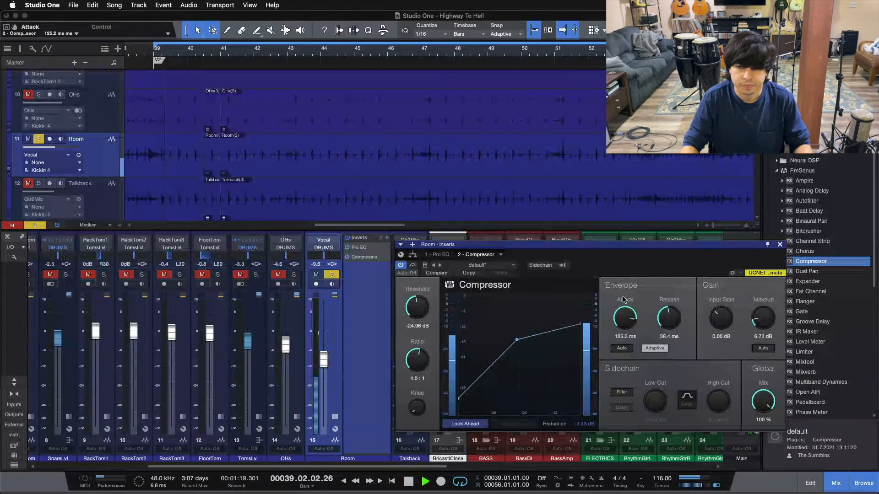
{"action": "left_click_drag", "start_coordinate": [623, 300], "coordinate": [634, 402]}
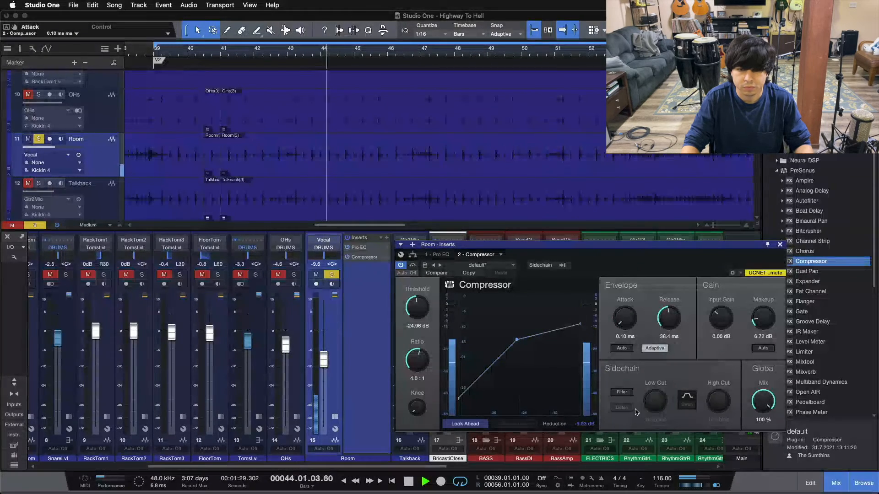
Raise the Compressor's makeup gain to 7.20 dB and compare the soloed Room track bypassed and active, replaying from bar 39.
{"action": "left_click", "coordinate": [412, 266]}
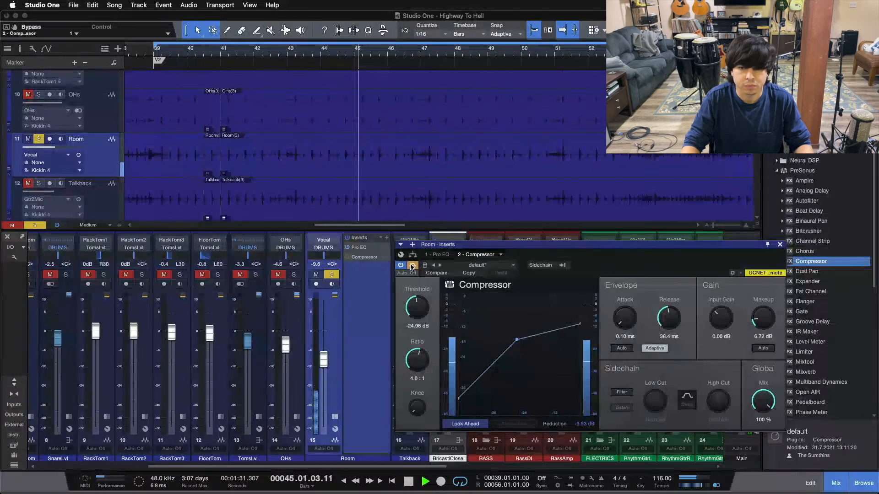
{"action": "left_click", "coordinate": [412, 266]}
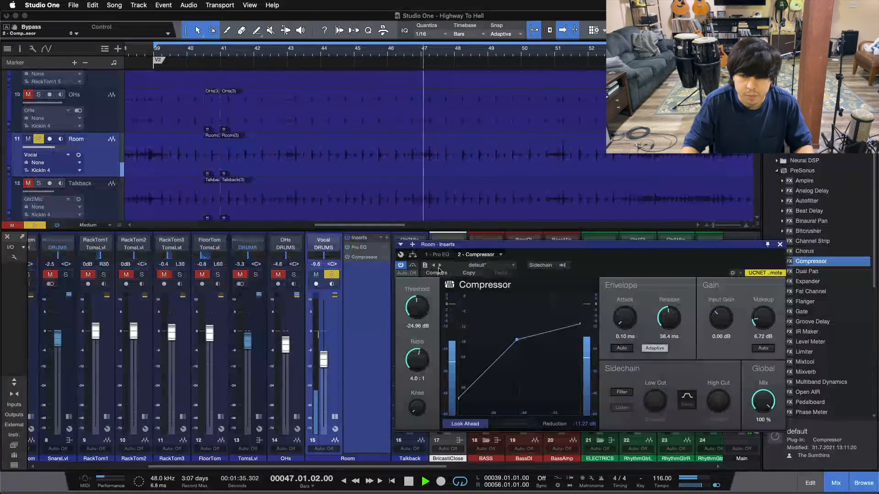
{"action": "left_click", "coordinate": [413, 266]}
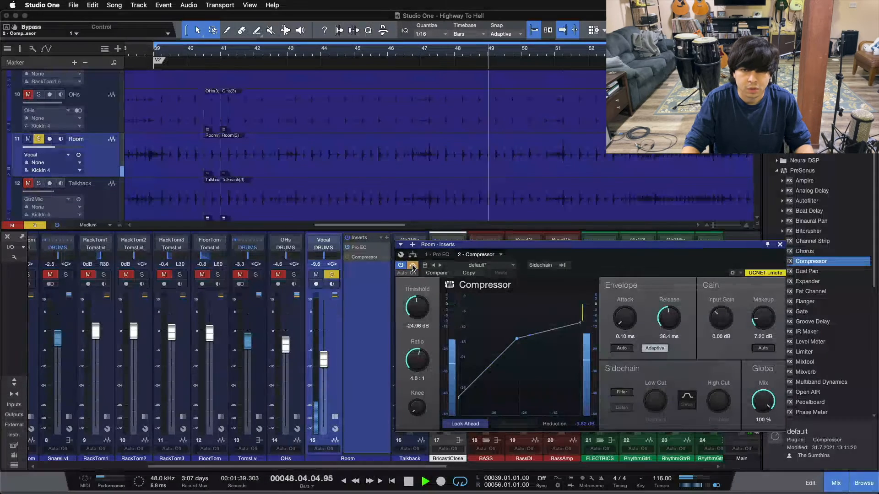
{"action": "left_click", "coordinate": [413, 266]}
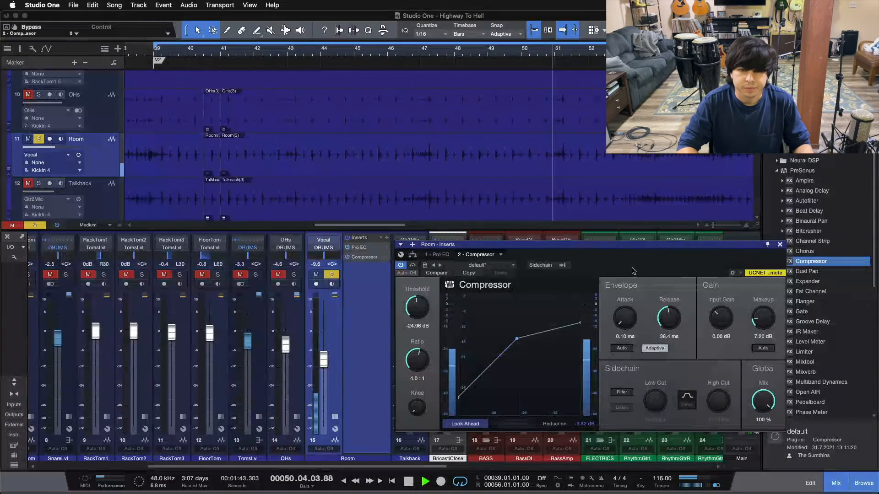
{"action": "key", "text": "KP_1"}
{"action": "left_click", "coordinate": [413, 266]}
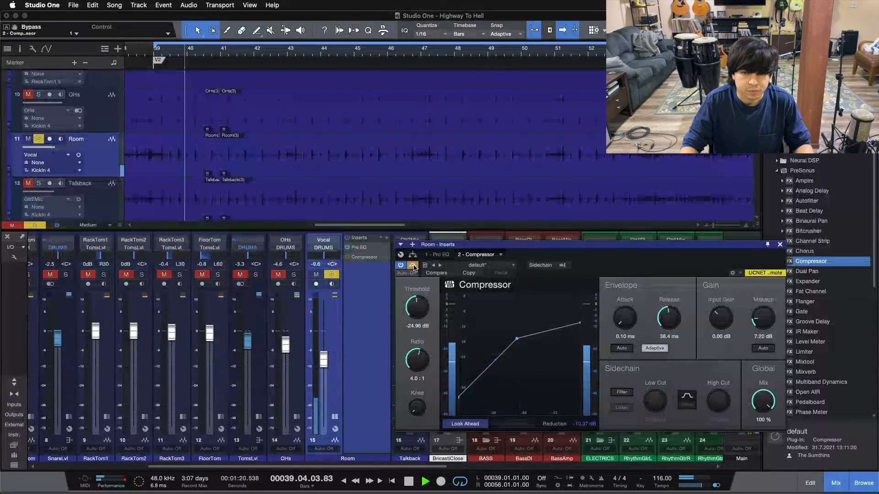
{"action": "left_click", "coordinate": [413, 266]}
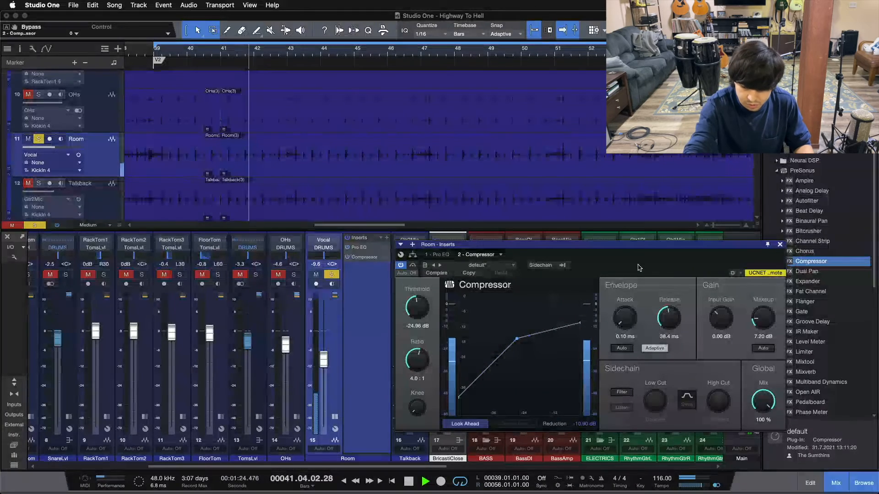
{"action": "key", "text": "space"}
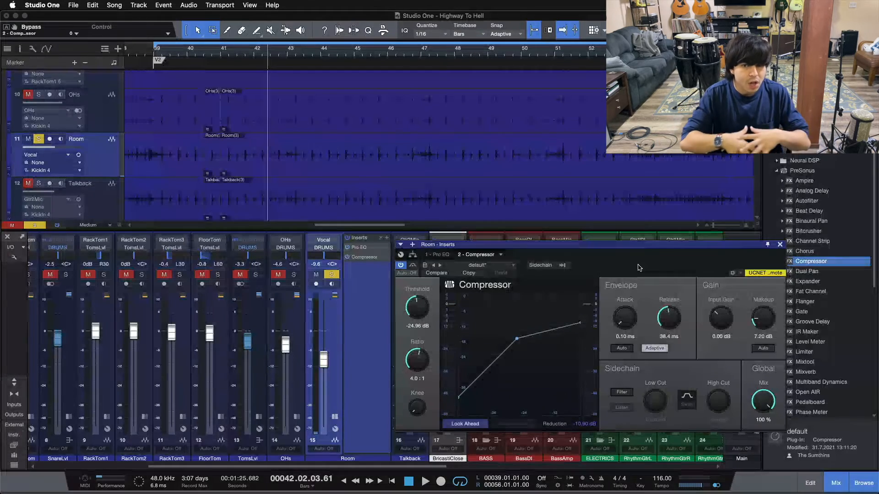
Play the soloed Room track from bar 39, repeatedly comparing the Compressor bypassed and active, and return the stopped playhead to bar 39.
{"action": "key", "text": "KP_1"}
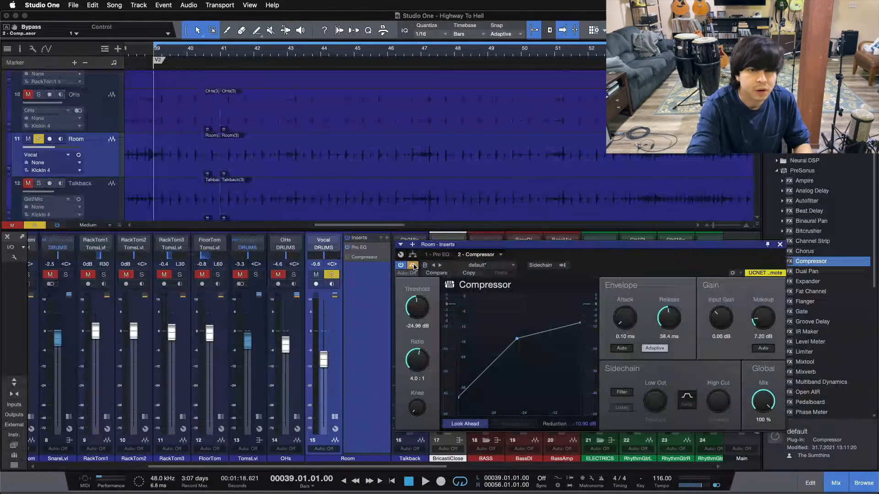
{"action": "key", "text": "space"}
{"action": "left_click", "coordinate": [413, 266]}
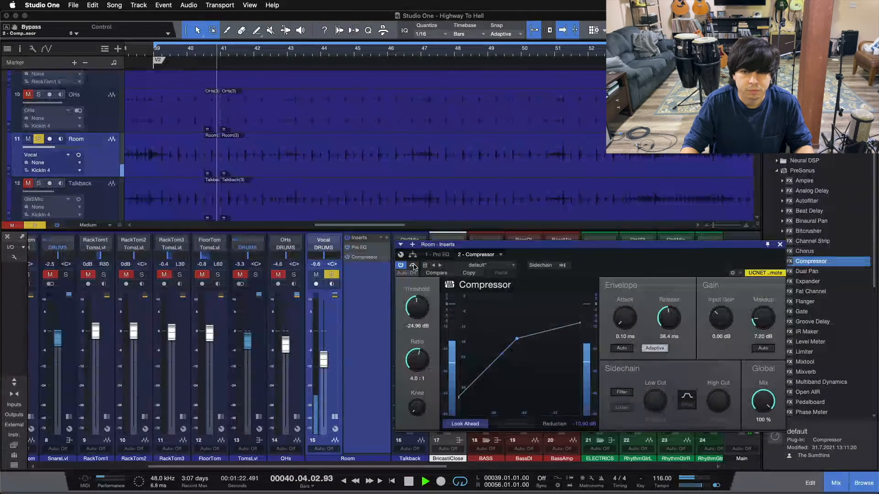
{"action": "left_click", "coordinate": [413, 265]}
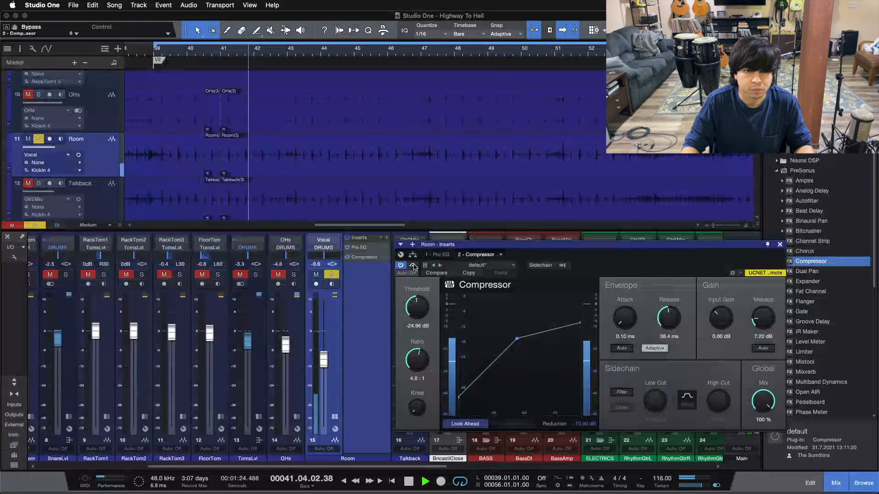
{"action": "left_click", "coordinate": [413, 265]}
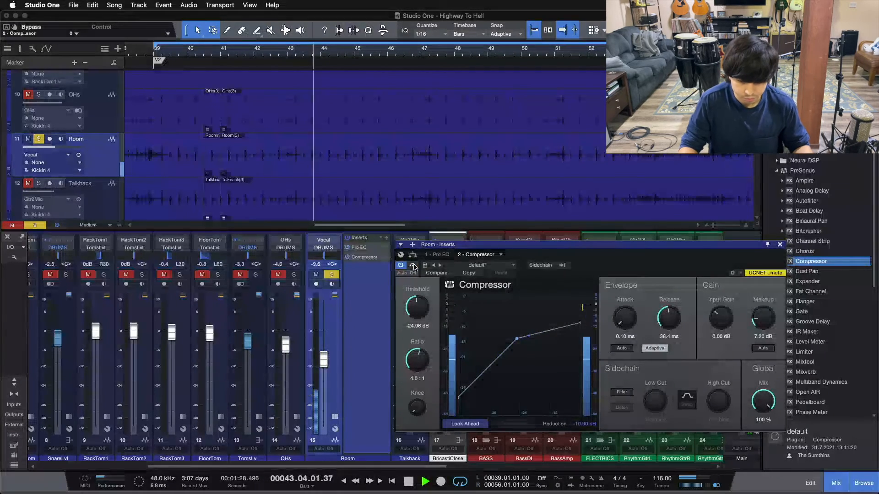
{"action": "left_click", "coordinate": [413, 265]}
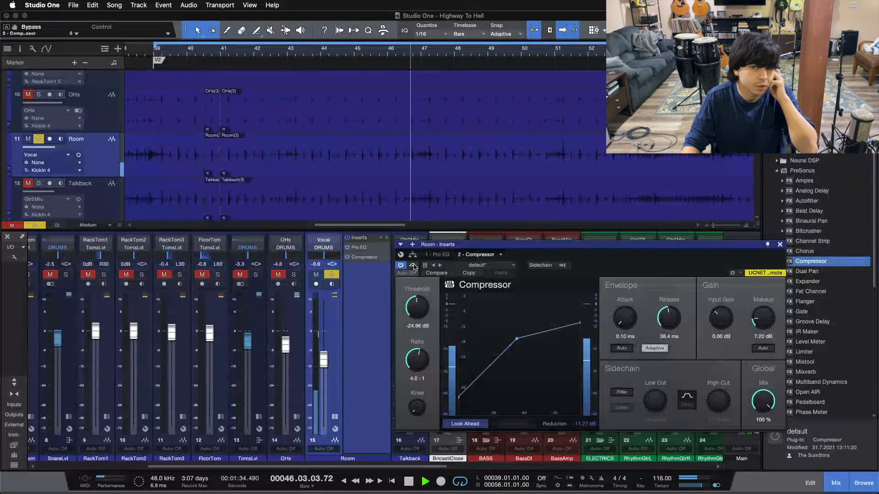
{"action": "left_click", "coordinate": [413, 265]}
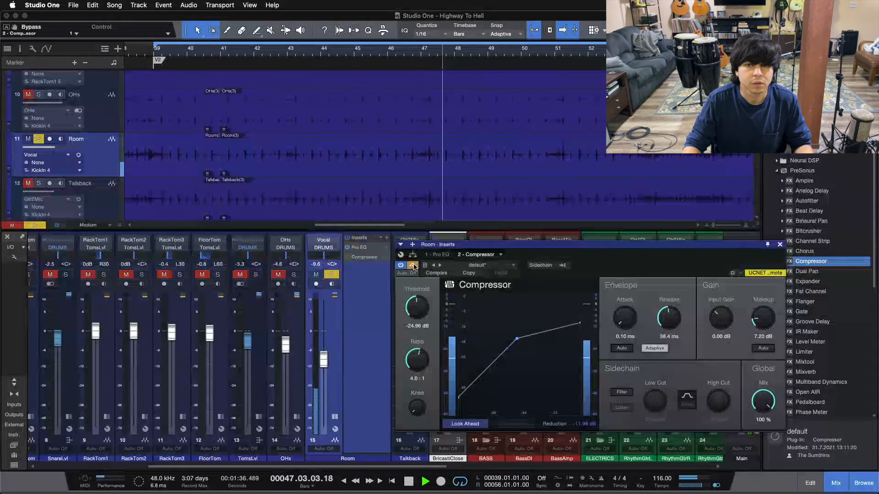
{"action": "left_click", "coordinate": [414, 265]}
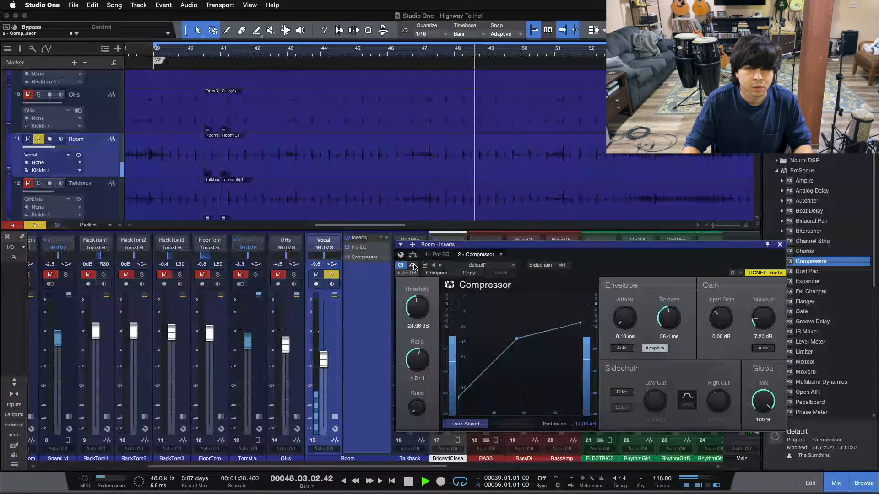
{"action": "left_click", "coordinate": [413, 266]}
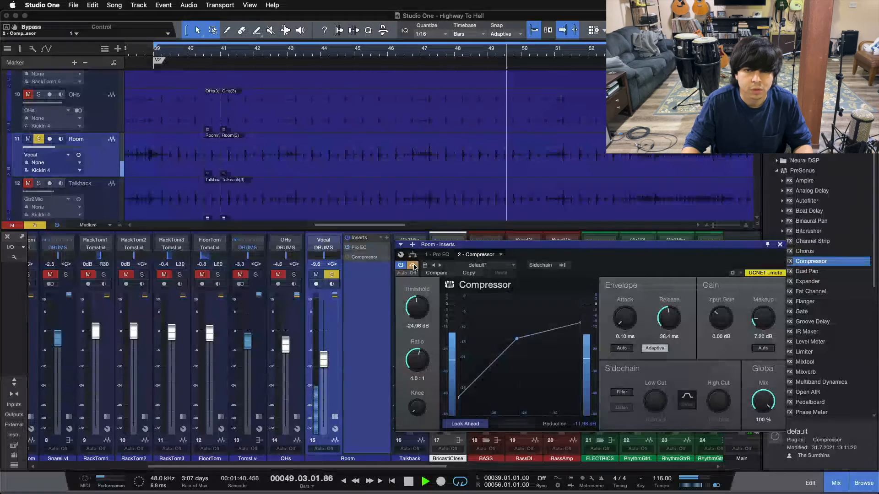
{"action": "left_click", "coordinate": [413, 266]}
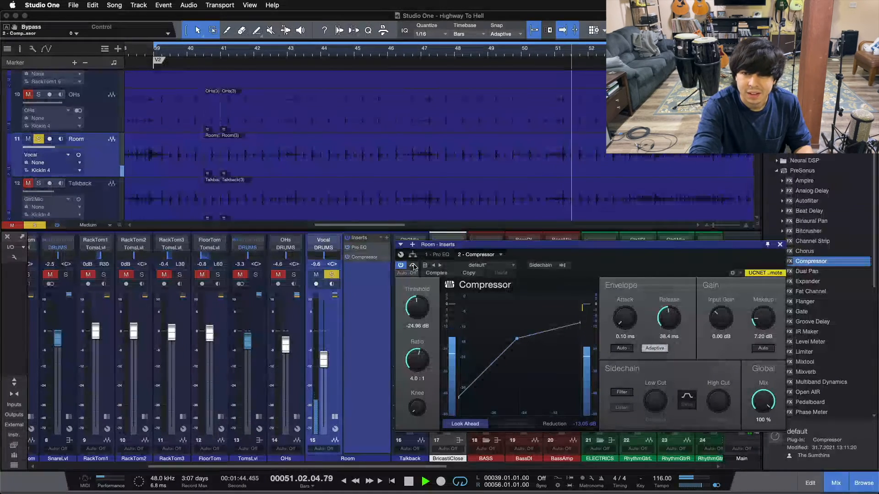
{"action": "key", "text": "space"}
{"action": "key", "text": "KP_1"}
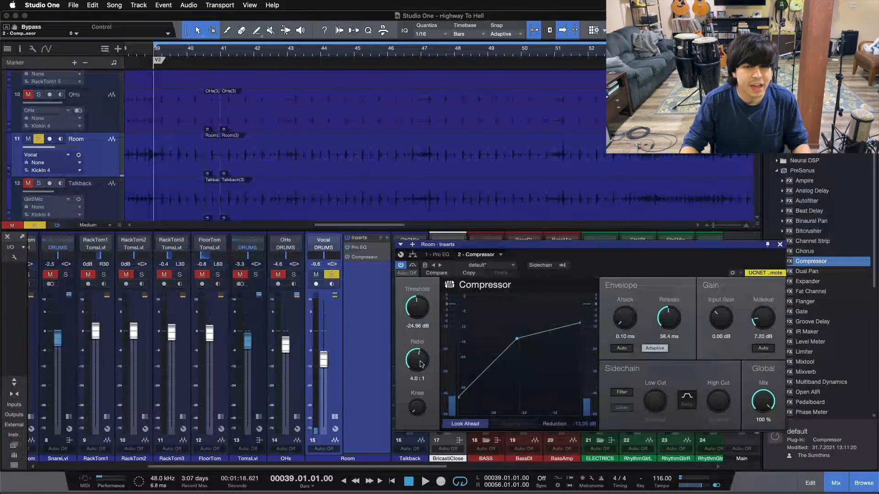
Unsolo the Room track and play the mix from bar 39 with the Compressor bypassed and active.
{"action": "key", "text": "s"}
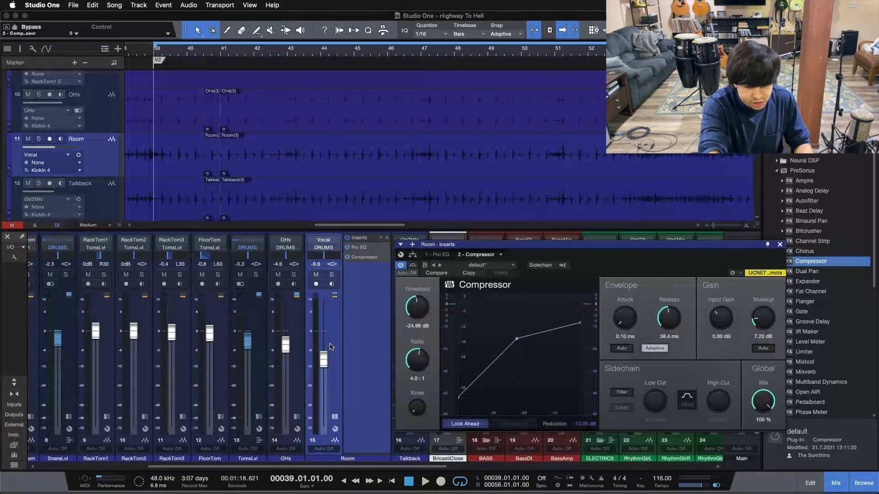
{"action": "key", "text": "space"}
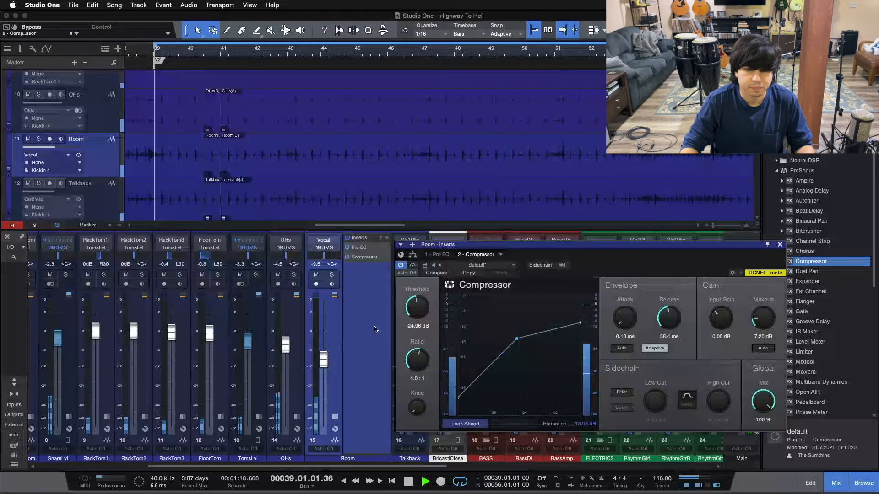
{"action": "left_click", "coordinate": [412, 266]}
{"action": "left_click", "coordinate": [412, 265]}
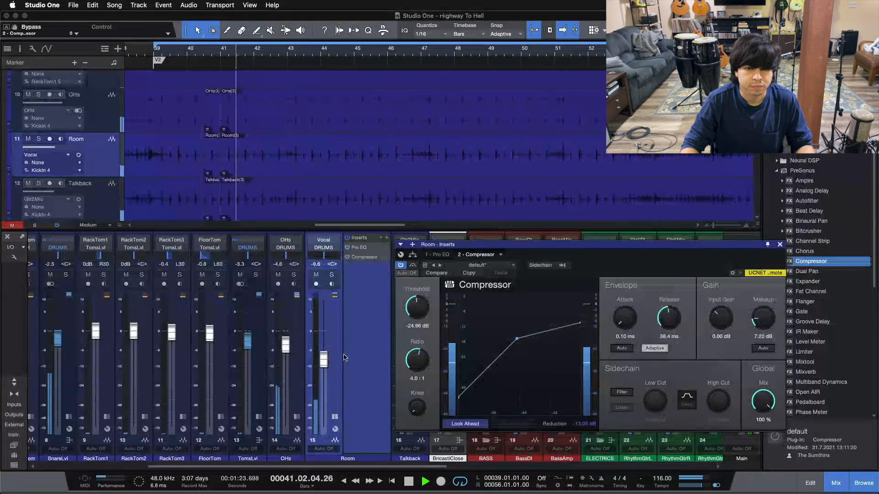
Raise the Room channel's fader to -5.0 dB while the mix plays.
{"action": "left_click_drag", "start_coordinate": [324, 359], "coordinate": [325, 357]}
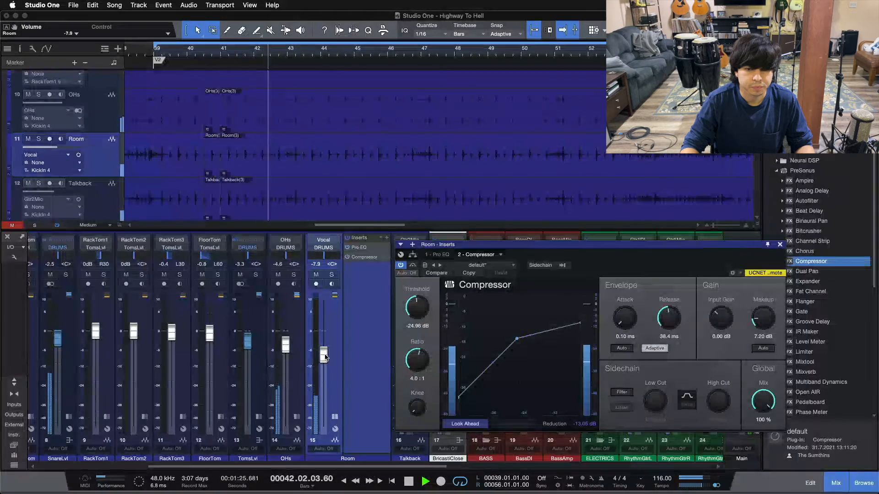
{"action": "scroll", "coordinate": [325, 357], "scroll_direction": "up", "scroll_amount": 3}
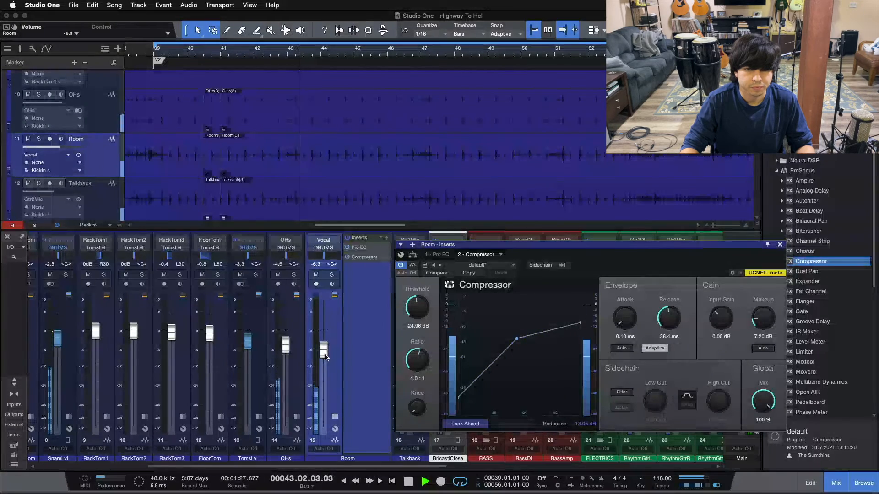
{"action": "scroll", "coordinate": [325, 357], "scroll_direction": "up", "scroll_amount": 1}
Replay the mix from bar 39, comparing the Room track's Compressor bypassed and active.
{"action": "left_click_drag", "start_coordinate": [568, 272], "coordinate": [681, 266]}
{"action": "left_click", "coordinate": [440, 274]}
{"action": "left_click_drag", "start_coordinate": [768, 259], "coordinate": [660, 272]}
{"action": "scroll", "coordinate": [325, 350], "scroll_direction": "up", "scroll_amount": 1}
{"action": "left_click", "coordinate": [417, 274]}
{"action": "left_click", "coordinate": [417, 274]}
{"action": "key", "text": "KP_1"}
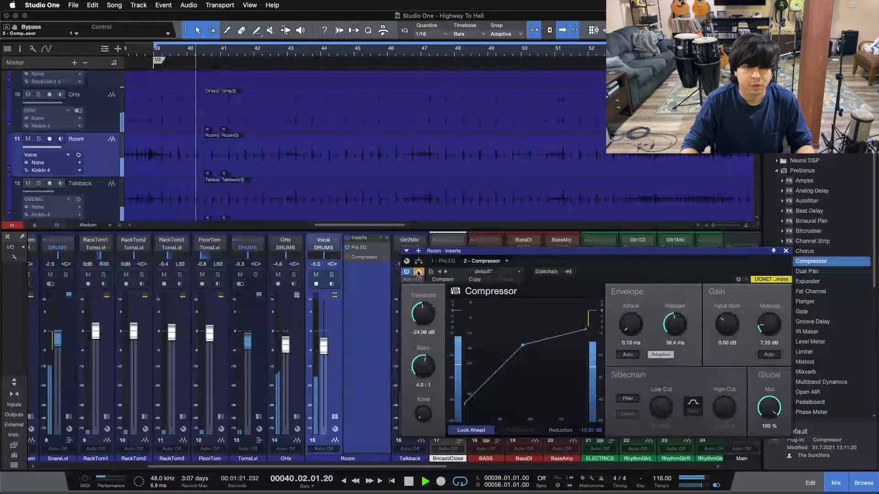
{"action": "left_click", "coordinate": [417, 273]}
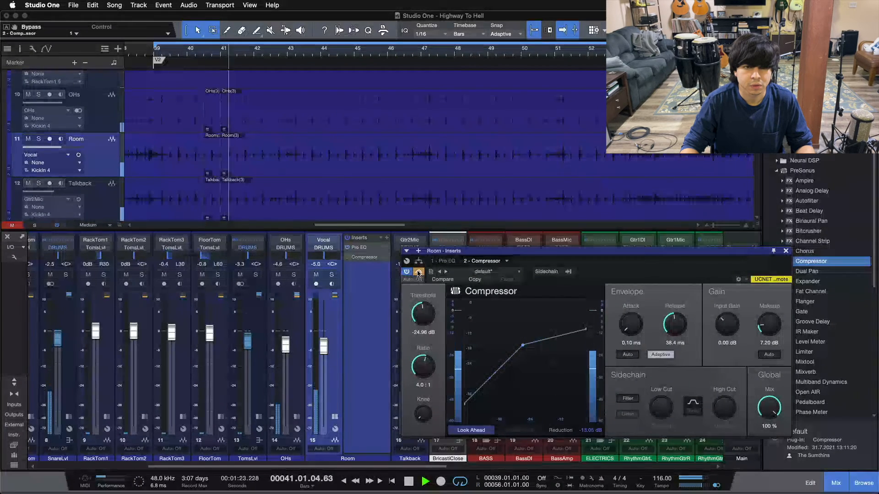
{"action": "left_click", "coordinate": [418, 274]}
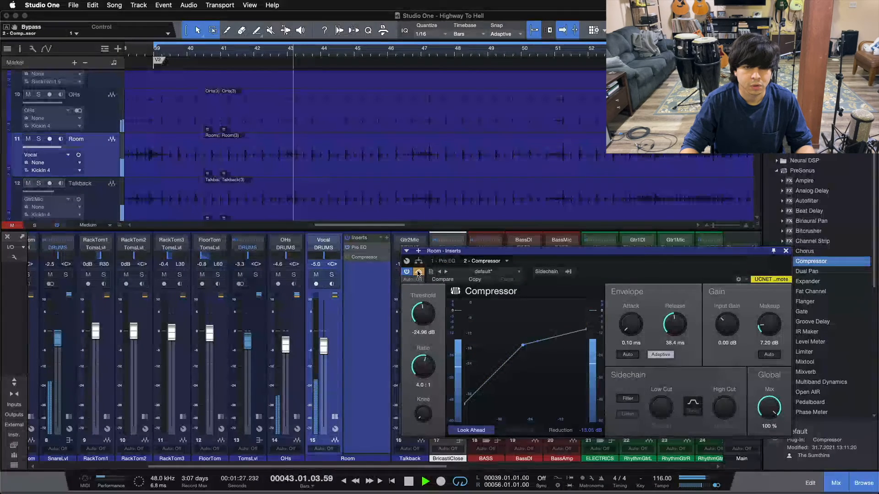
{"action": "left_click", "coordinate": [418, 273]}
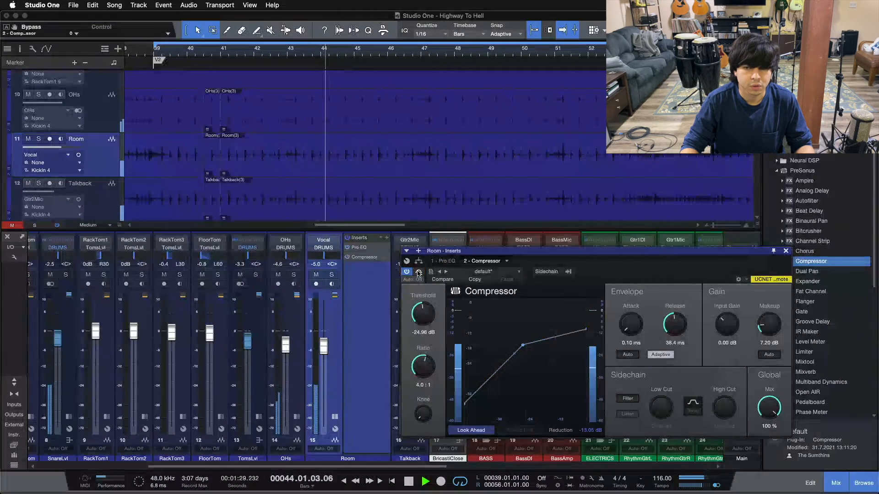
Bypass the Compressor, raise the Room channel's fader to -4.2 dB, and reactivate the Compressor before stopping playback.
{"action": "left_click", "coordinate": [418, 273]}
{"action": "left_click_drag", "start_coordinate": [323, 345], "coordinate": [324, 340]}
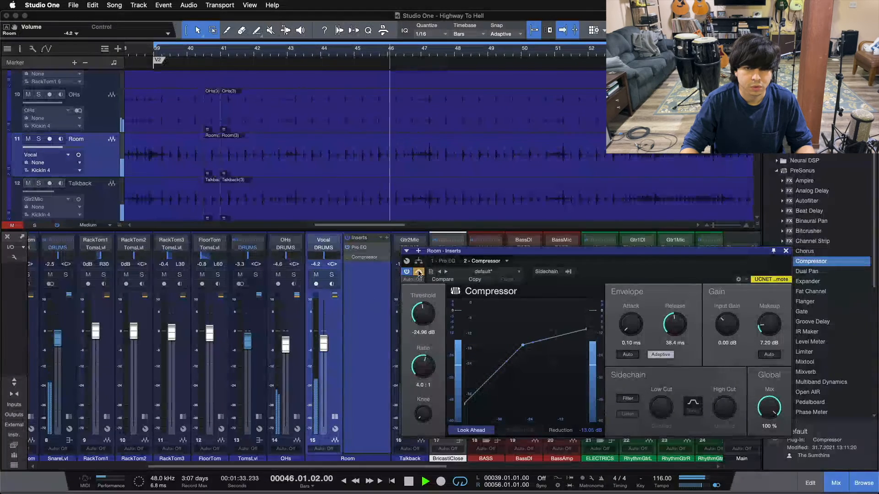
{"action": "left_click", "coordinate": [418, 273]}
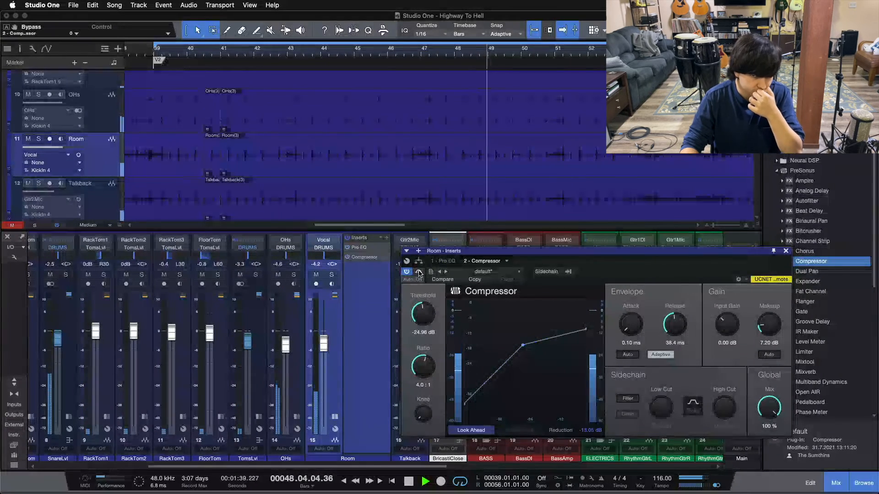
{"action": "key", "text": "space"}
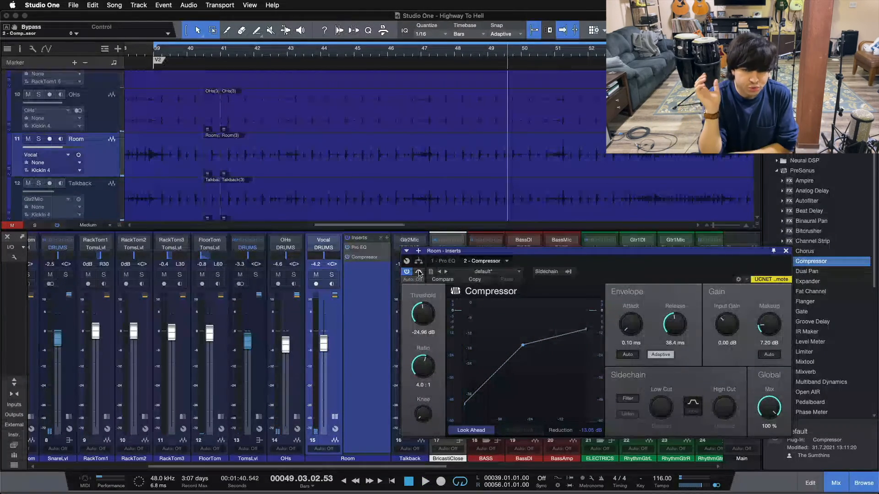
Move the Compressor window clear of the Talkback channel and play the full mix from bar 39, comparing the Compressor bypassed and active.
{"action": "left_click_drag", "start_coordinate": [606, 273], "coordinate": [637, 266]}
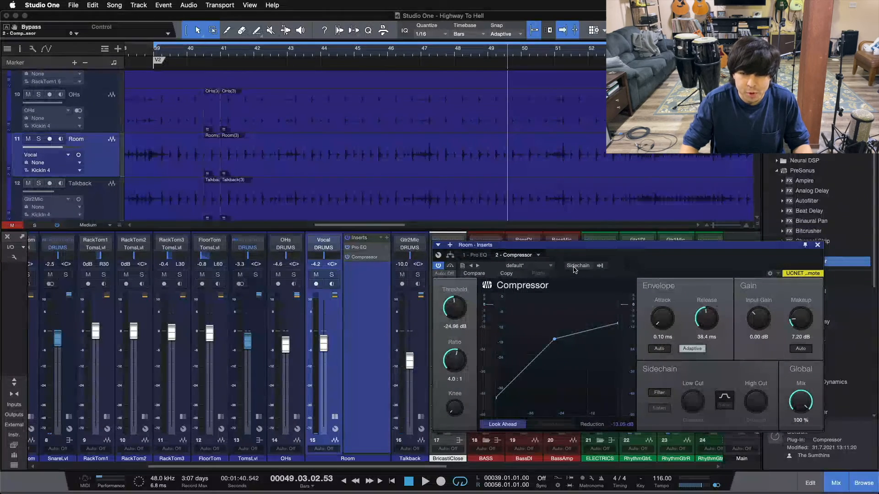
{"action": "left_click", "coordinate": [331, 276]}
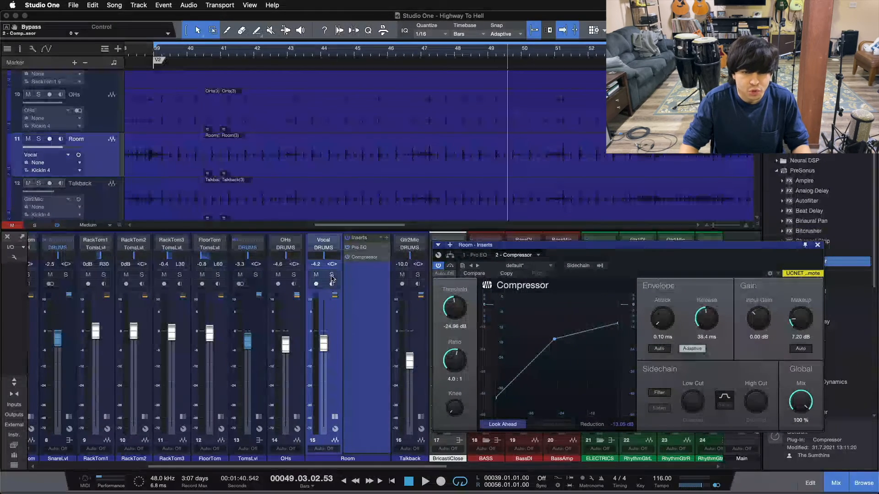
{"action": "key", "text": "space"}
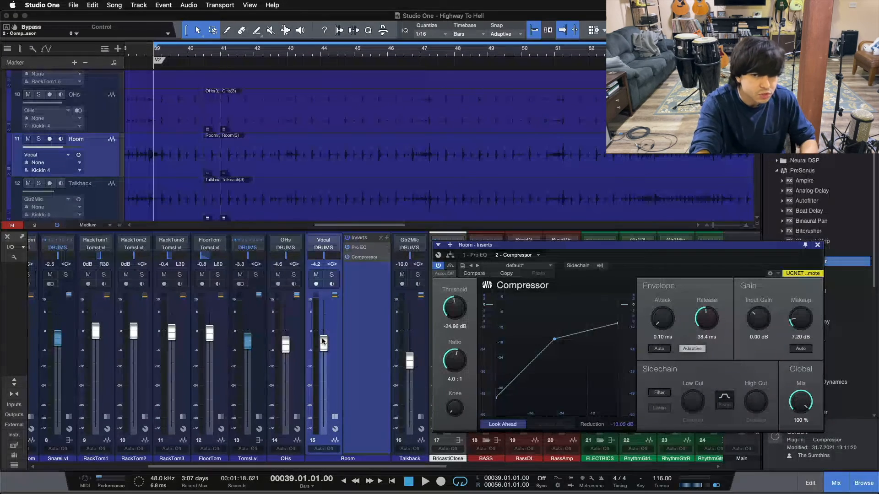
{"action": "key", "text": "space"}
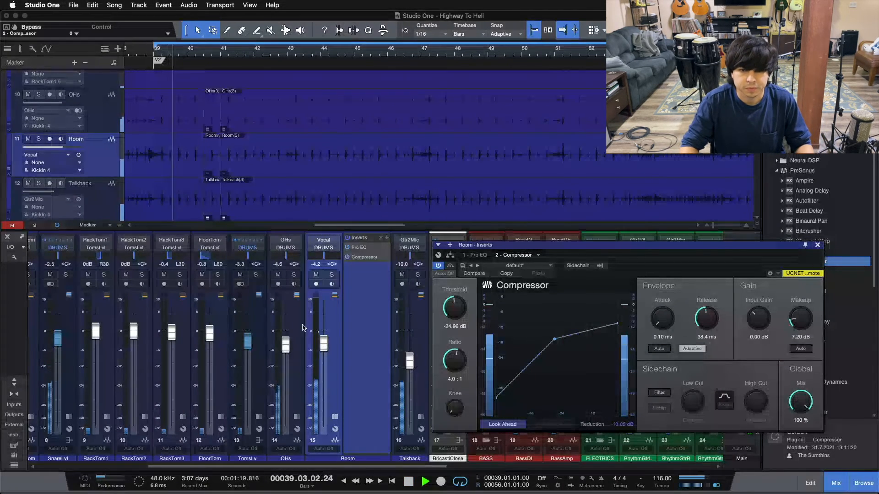
{"action": "left_click", "coordinate": [451, 266]}
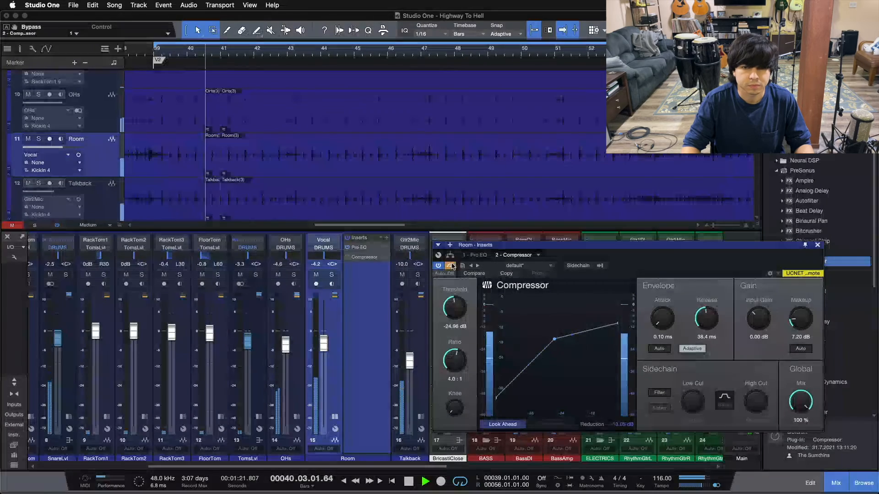
{"action": "left_click", "coordinate": [451, 266]}
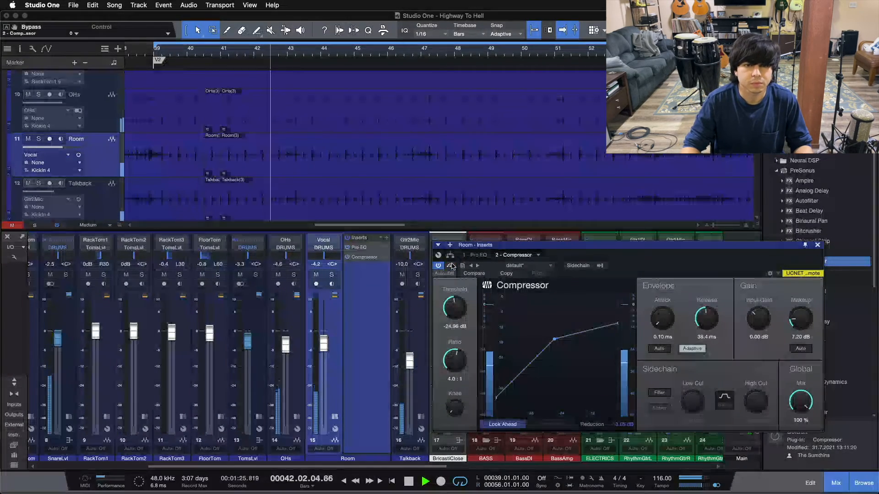
{"action": "left_click", "coordinate": [451, 265]}
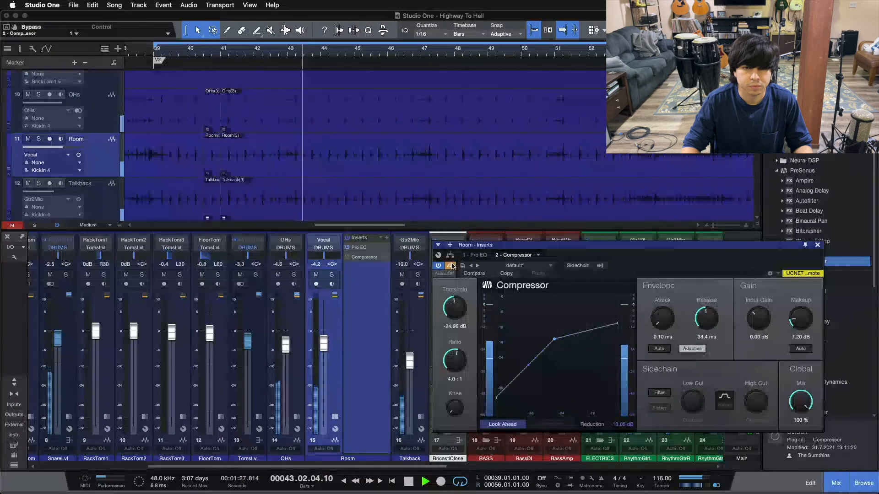
{"action": "left_click", "coordinate": [451, 266]}
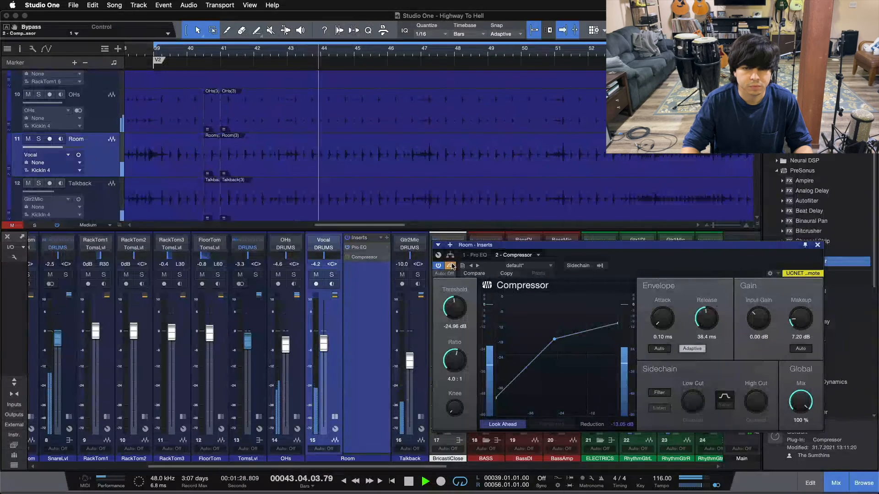
Solo the Room track during playback, compare its Compressor bypassed and active, and stop playback with the Compressor active.
{"action": "left_click", "coordinate": [331, 275]}
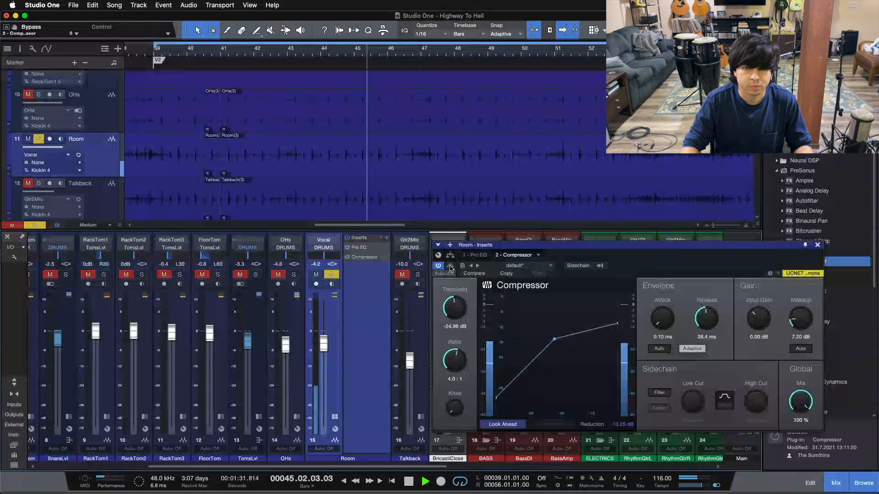
{"action": "left_click", "coordinate": [450, 266]}
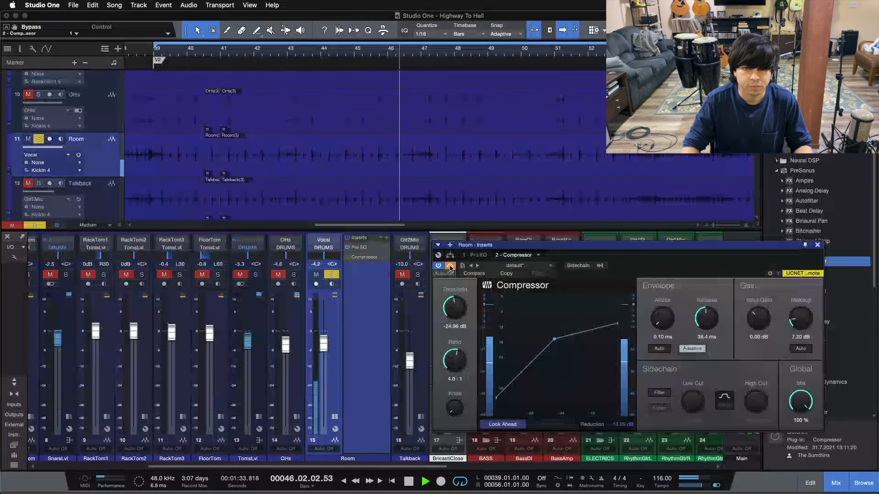
{"action": "left_click", "coordinate": [451, 266]}
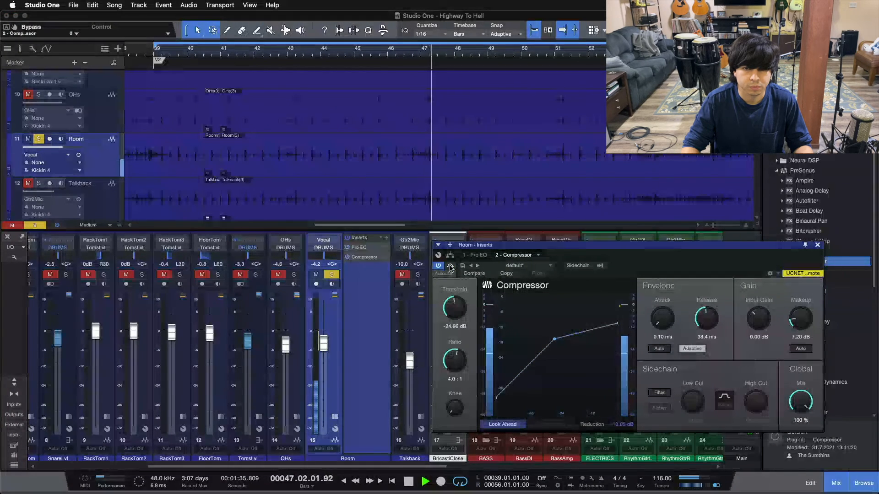
{"action": "left_click", "coordinate": [451, 266]}
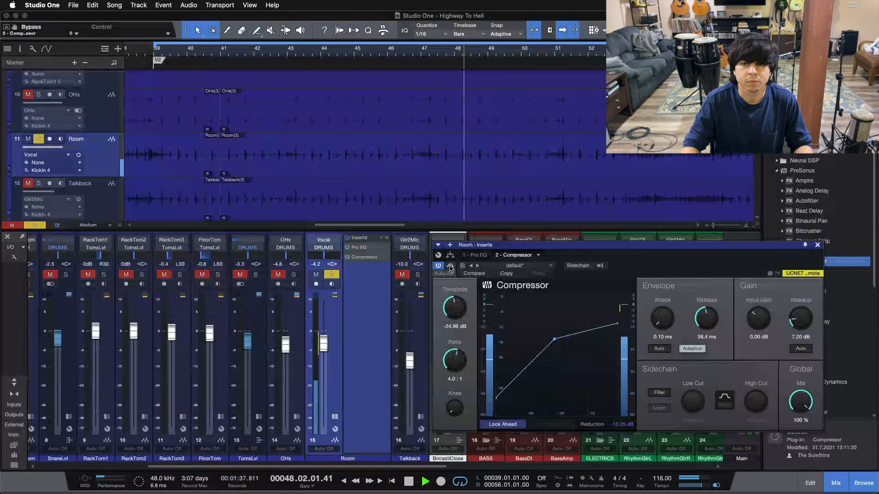
{"action": "left_click", "coordinate": [450, 266]}
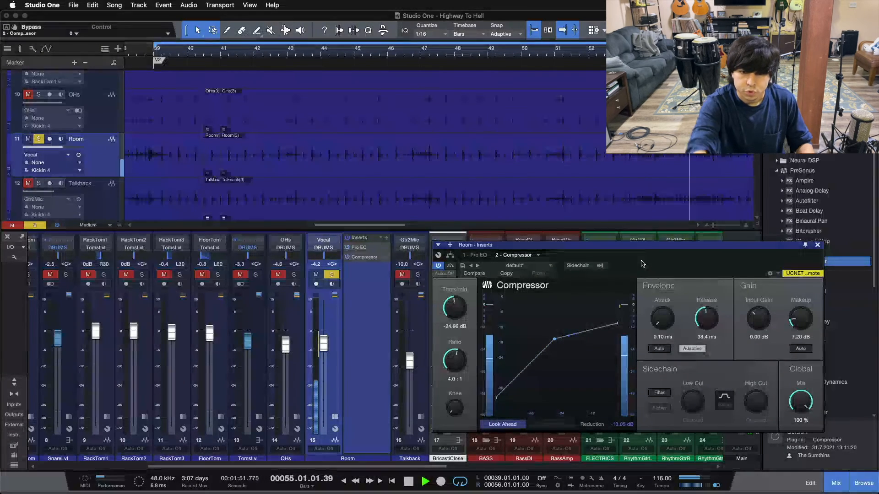
{"action": "key", "text": "space"}
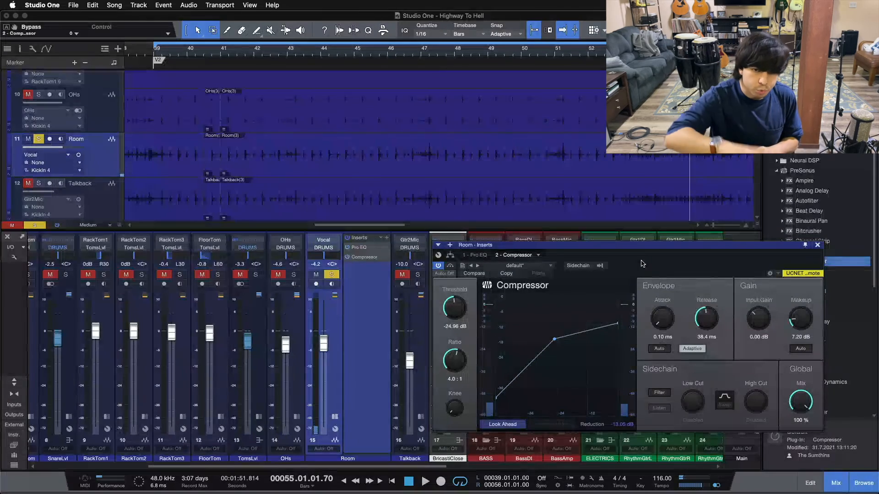